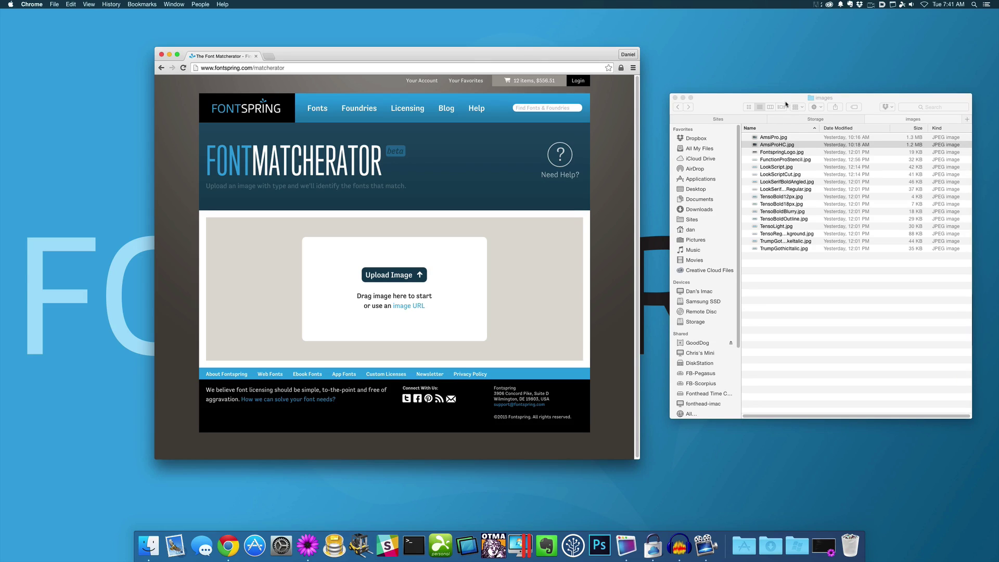
- Preview FontspringLogo.jpg and drop it into the Matcherator, reviewing the Gesta and Signo matches
left_click_drag(785, 103, 786, 87)
left_click(778, 136)
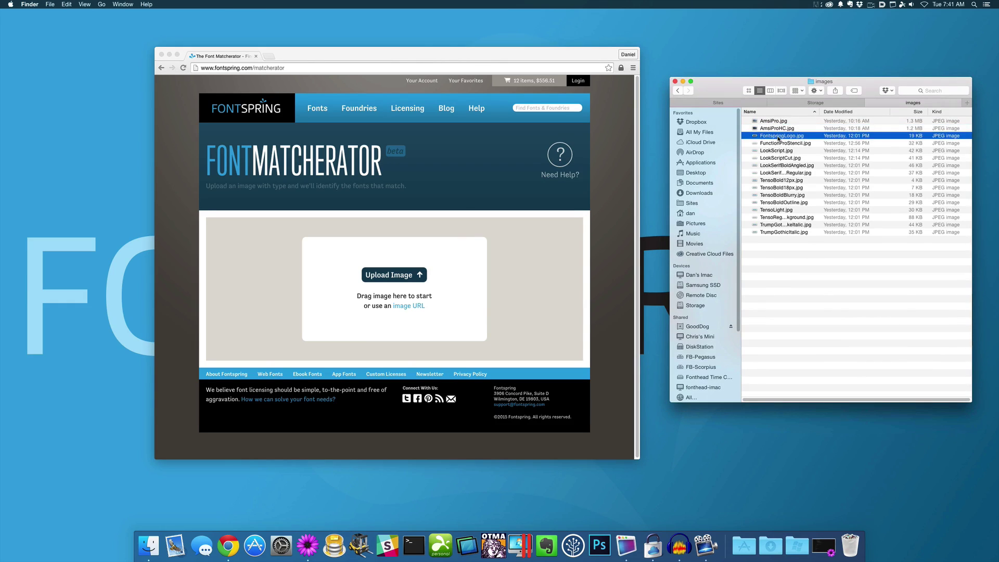
key("space")
key("space")
left_click_drag(779, 136, 400, 279)
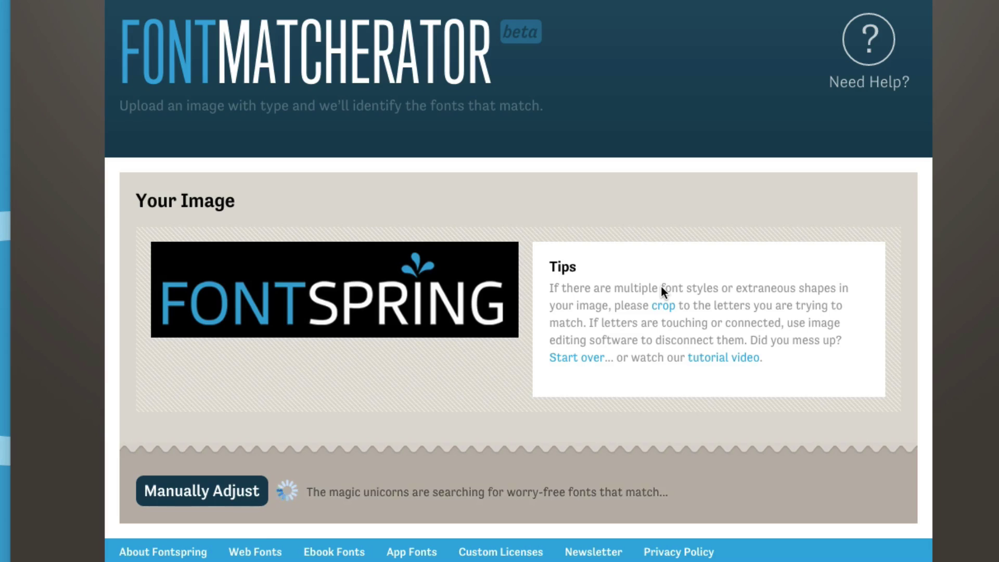
scroll(661, 285, "down", 10)
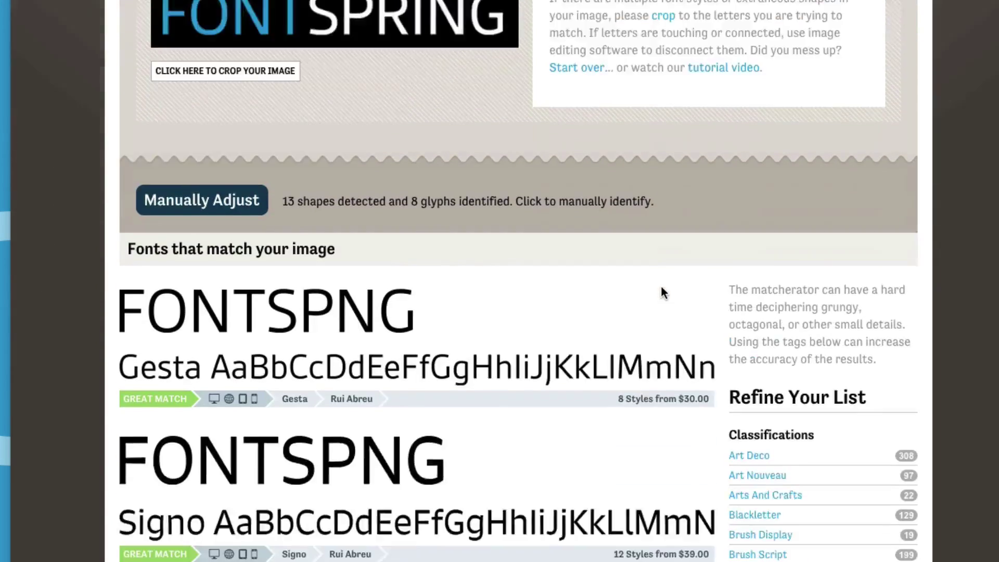
scroll(662, 291, "up", 4)
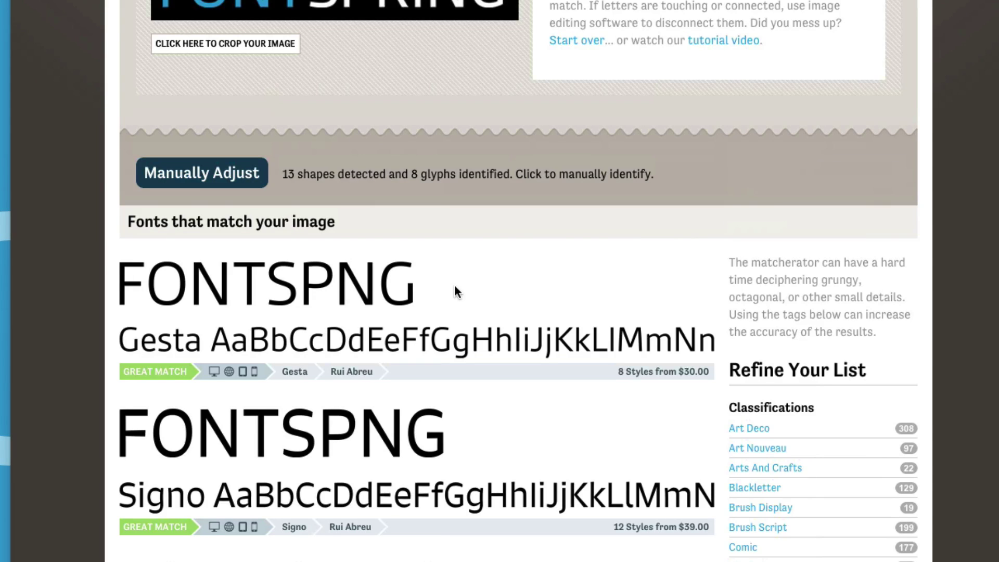
- Open manual adjustment and label the logo's shapes as R and I
left_click(238, 180)
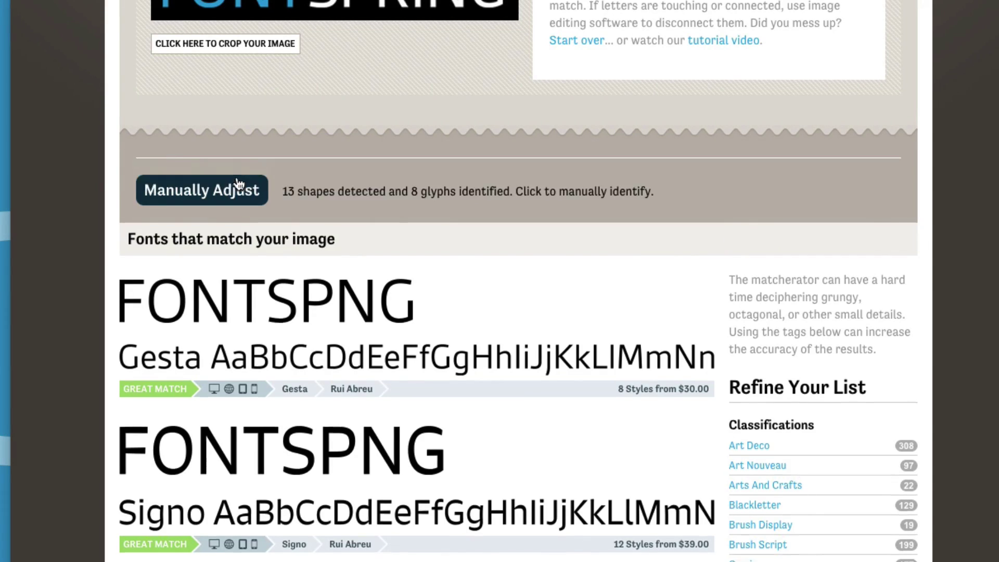
scroll(366, 260, "down", 5)
scroll(365, 259, "up", 3)
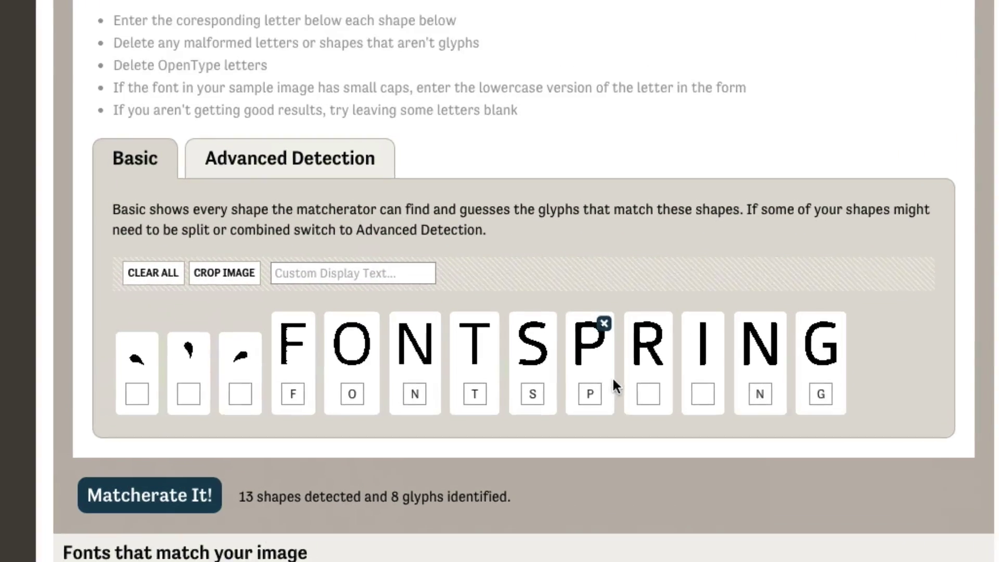
left_click(649, 394)
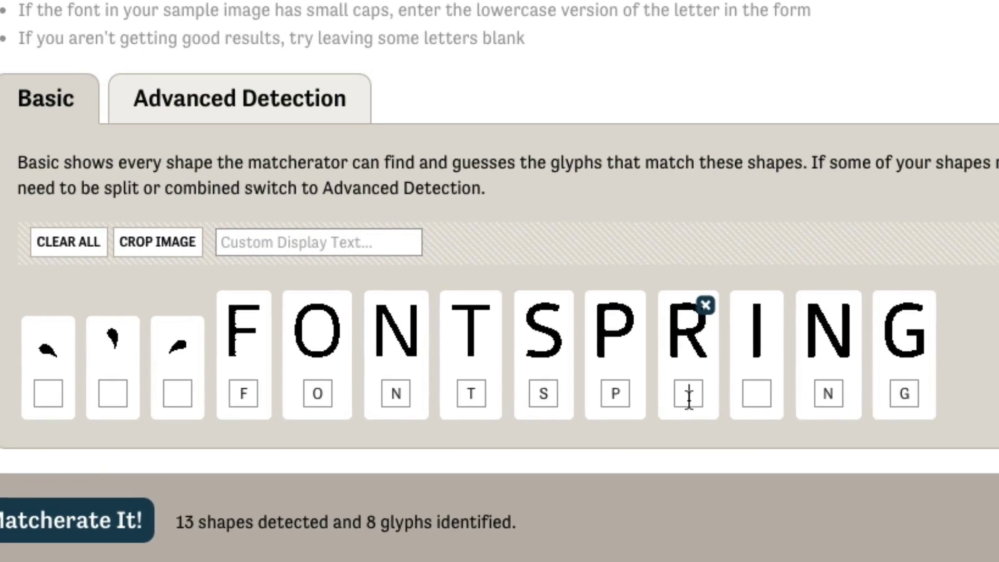
type("R")
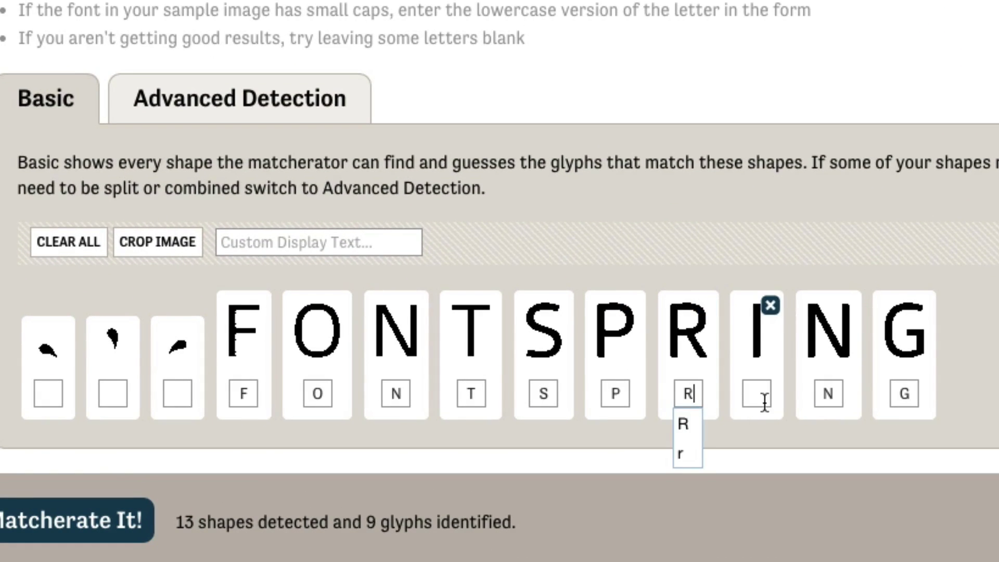
left_click(761, 397)
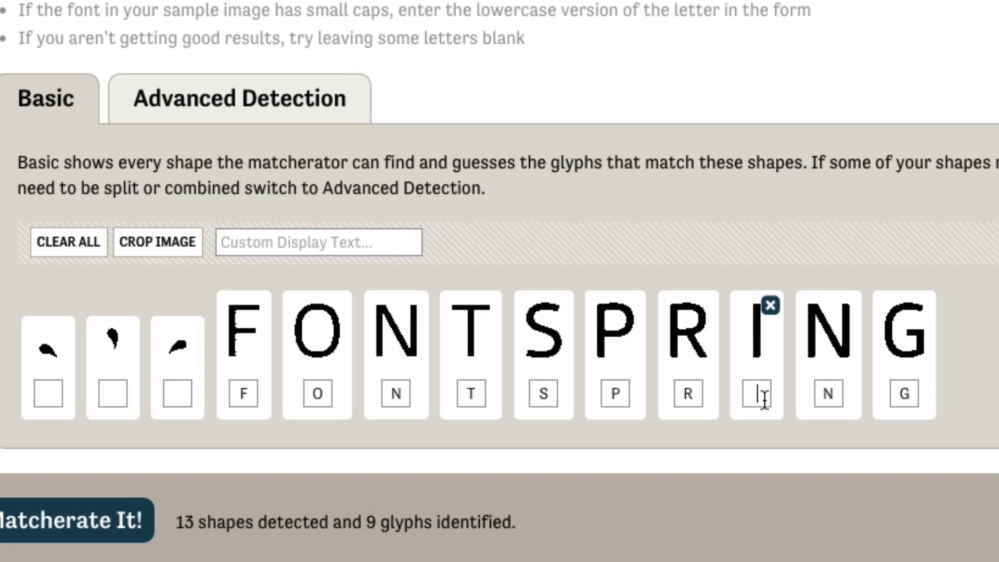
type("I")
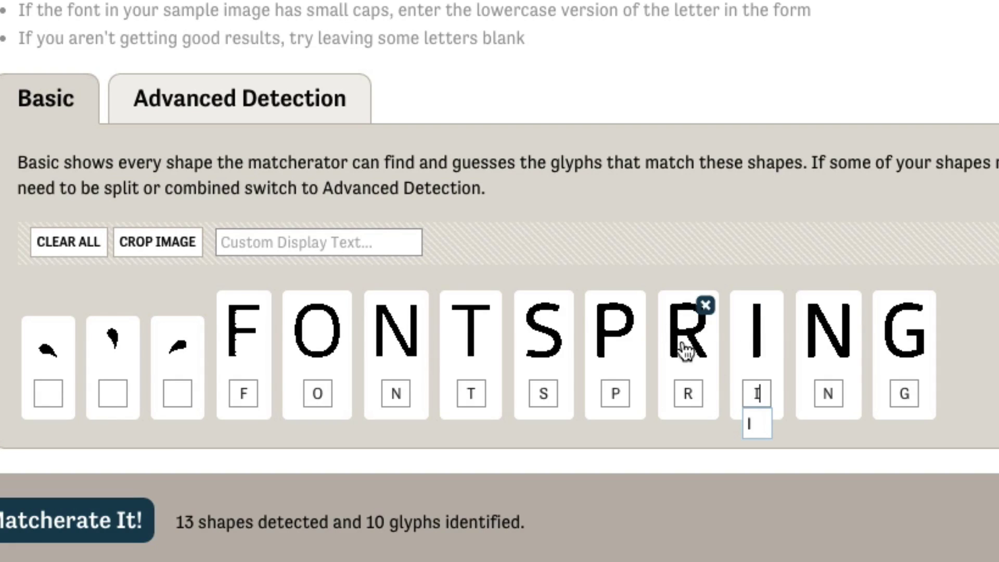
- Delete the three splash-drop shapes and clear the P shape's letter label
left_click(192, 332)
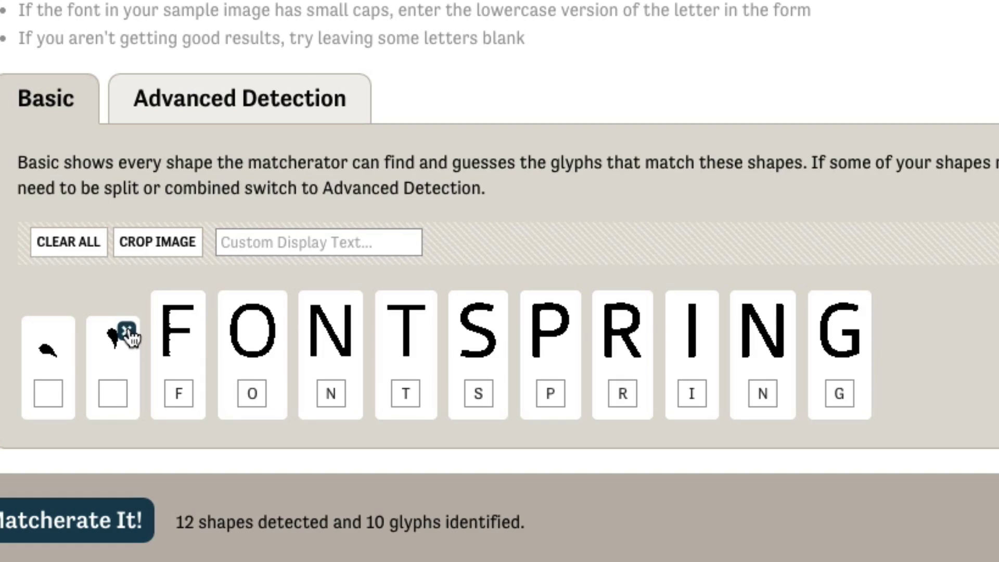
left_click(126, 330)
left_click(63, 330)
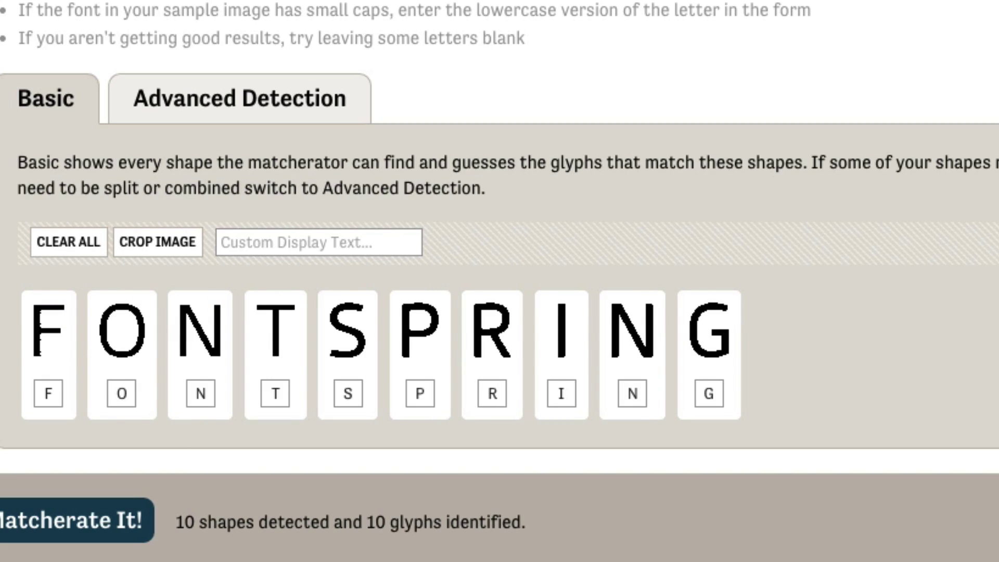
scroll(995, 434, "down", 4)
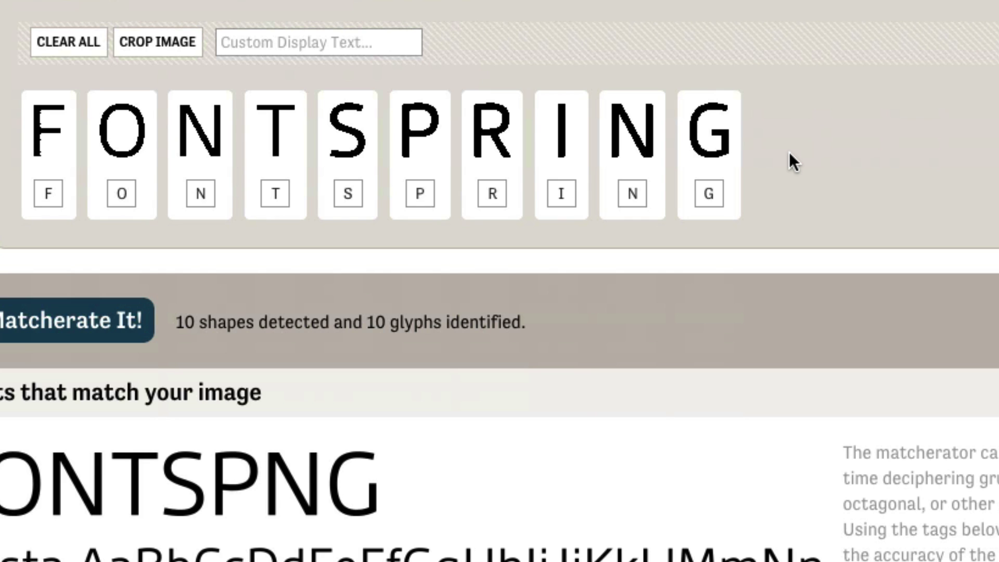
double_click(431, 193)
key("BackSpace")
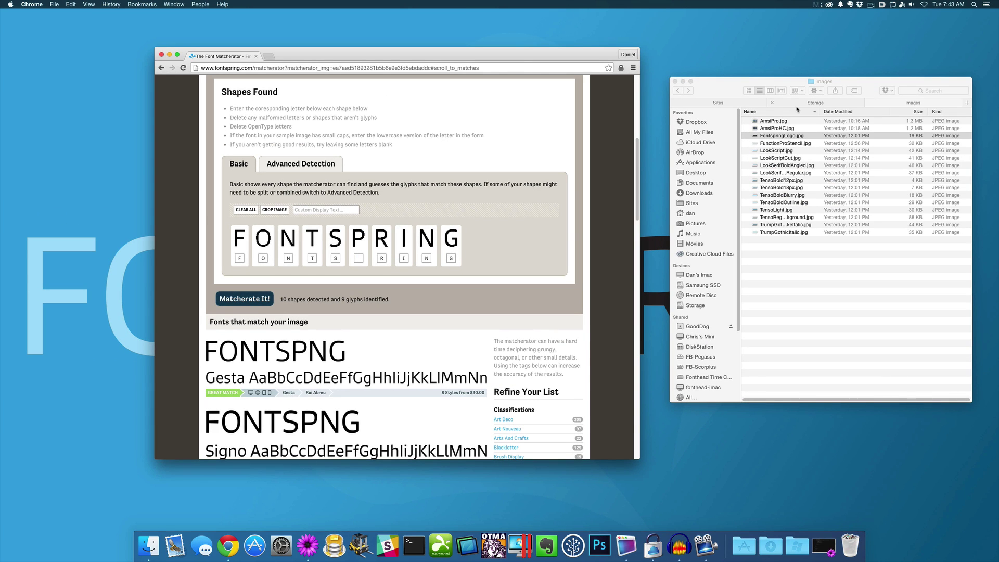
- Quick Look AmsiPro.jpg in Finder and drop it onto the Matcherator page
left_click(779, 124)
left_click(779, 124)
key("space")
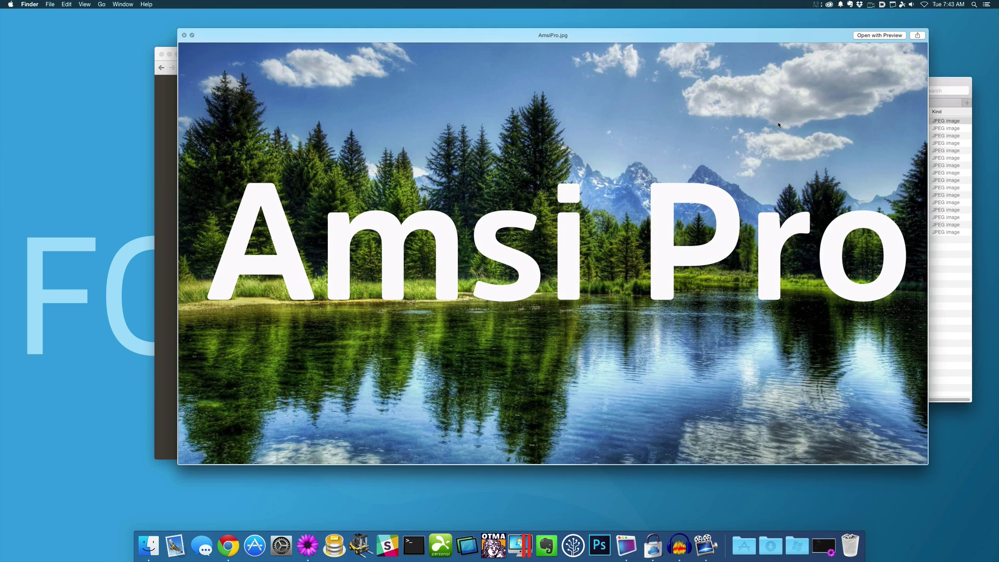
key("space")
left_click_drag(779, 124, 379, 135)
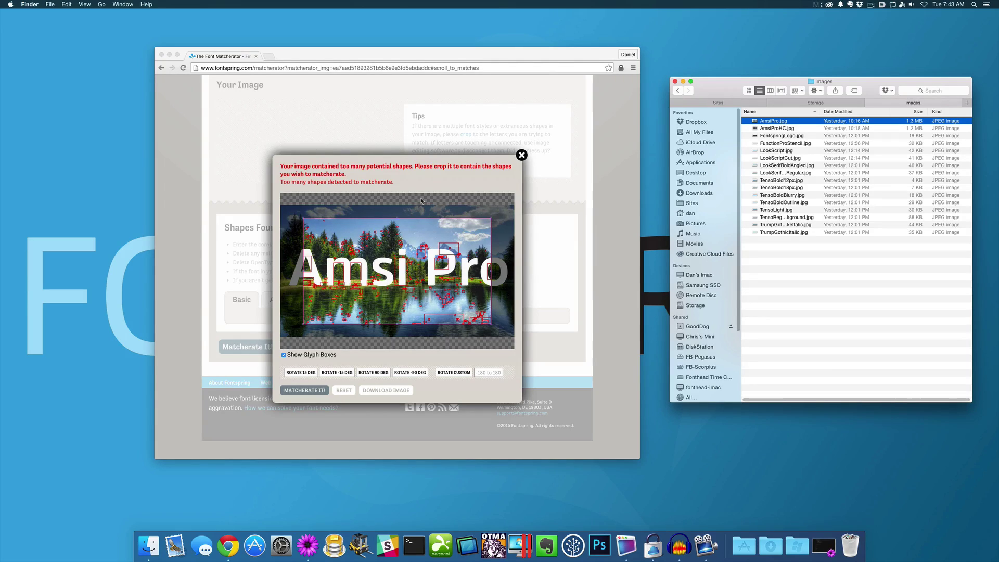
- Preview AmsiProHC.jpg and review the dozens of stray speck shapes detected in the Amsi Pro image
left_click(773, 129)
key("space")
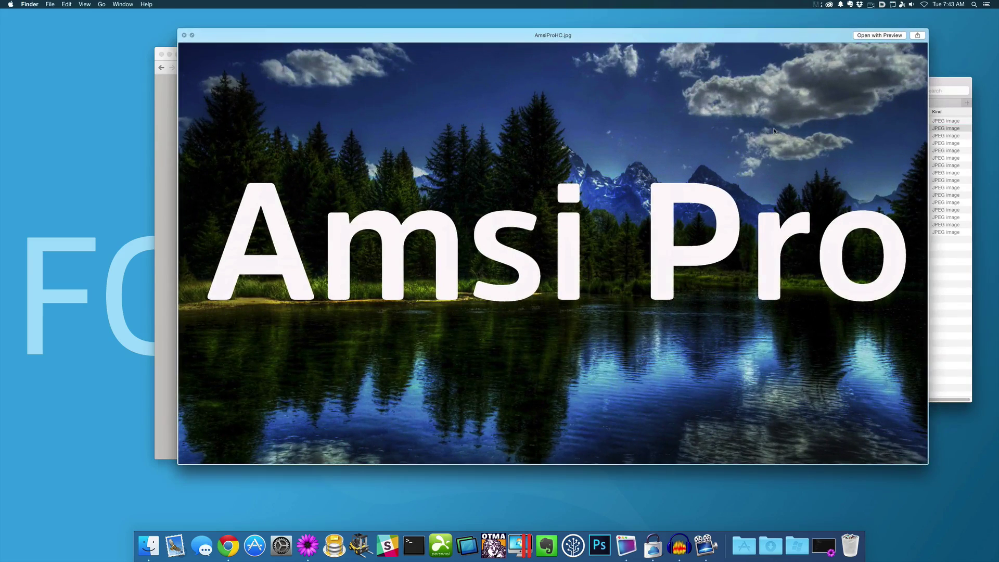
key("space")
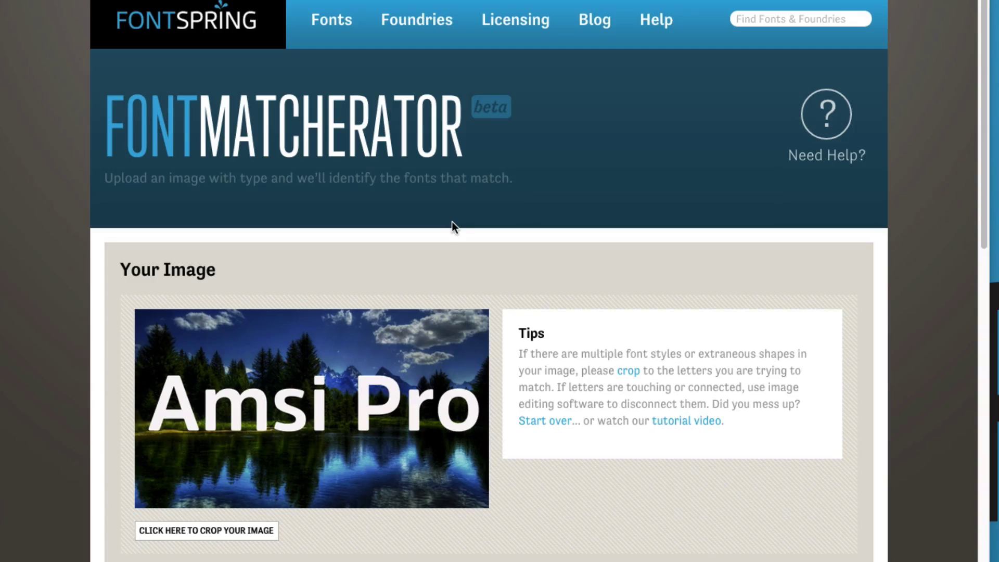
scroll(519, 388, "down", 12)
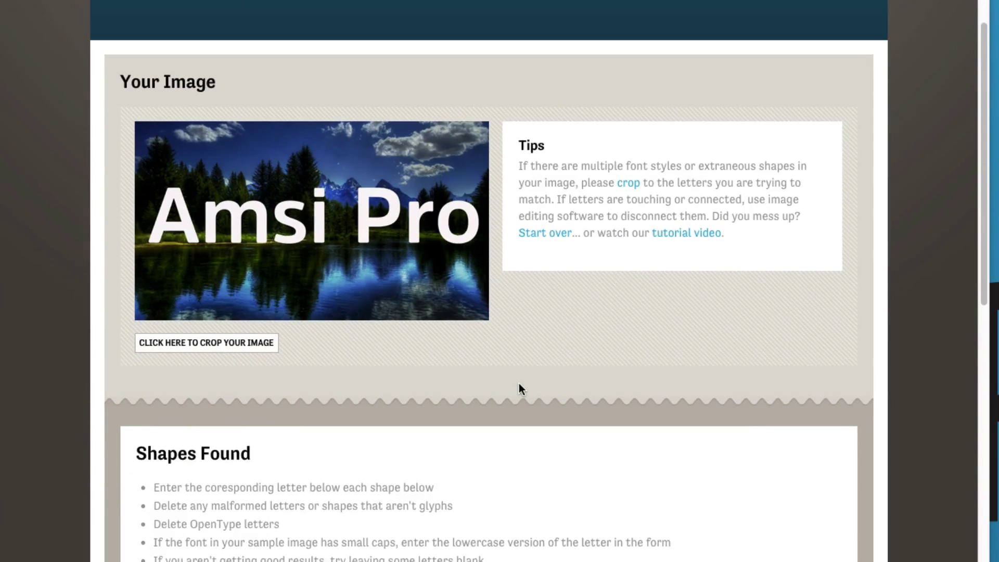
scroll(519, 388, "down", 10)
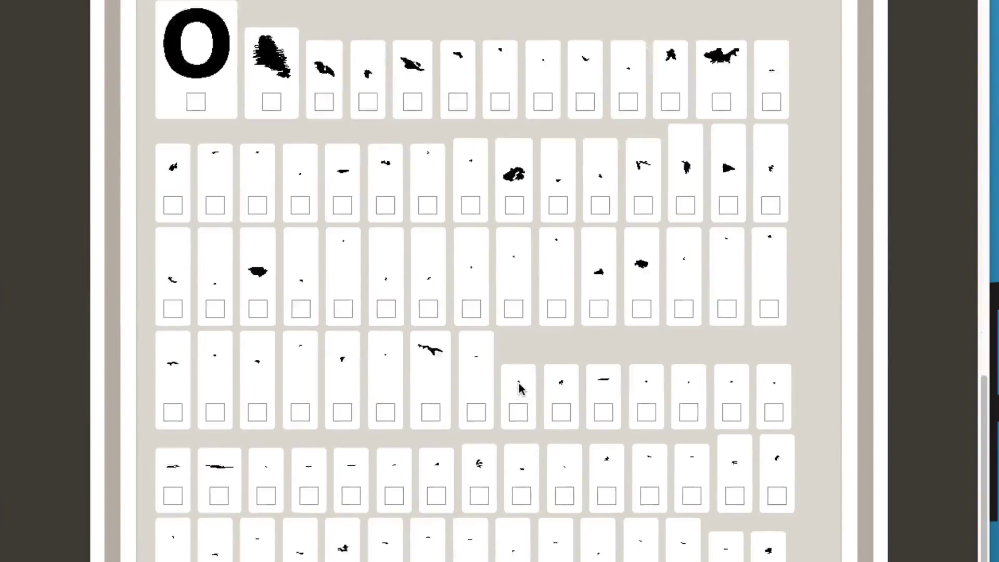
scroll(520, 388, "up", 12)
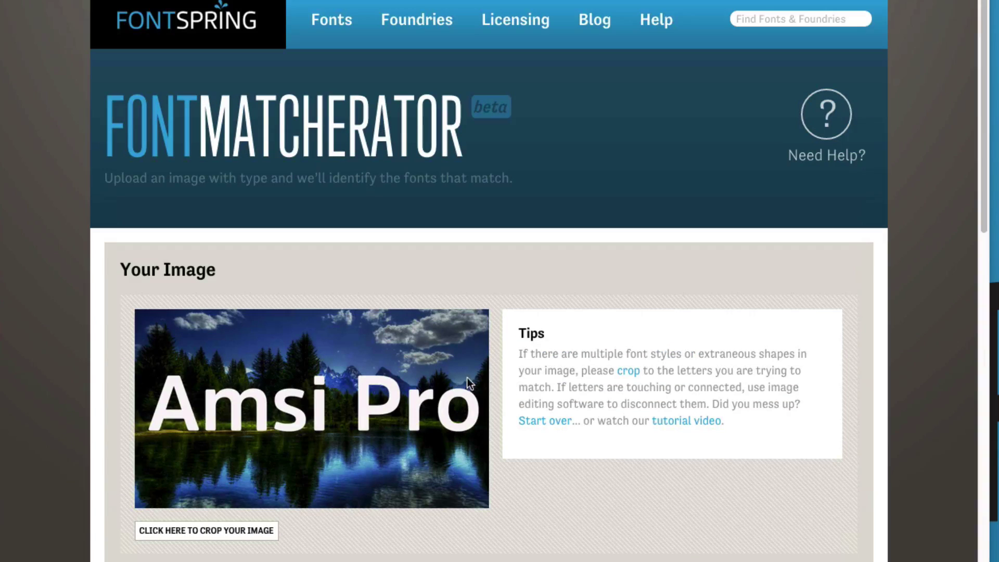
- Crop the Amsi Pro image tightly around its lettering and rematch, giving 17 shapes and 4 glyphs
left_click(211, 532)
left_click_drag(264, 253, 652, 342)
left_click_drag(261, 233, 733, 345)
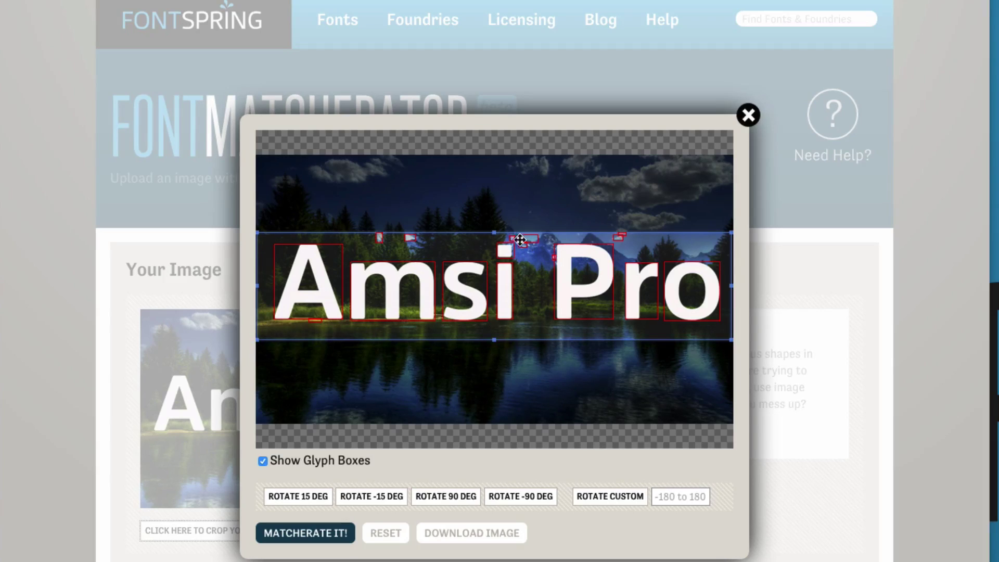
left_click(306, 534)
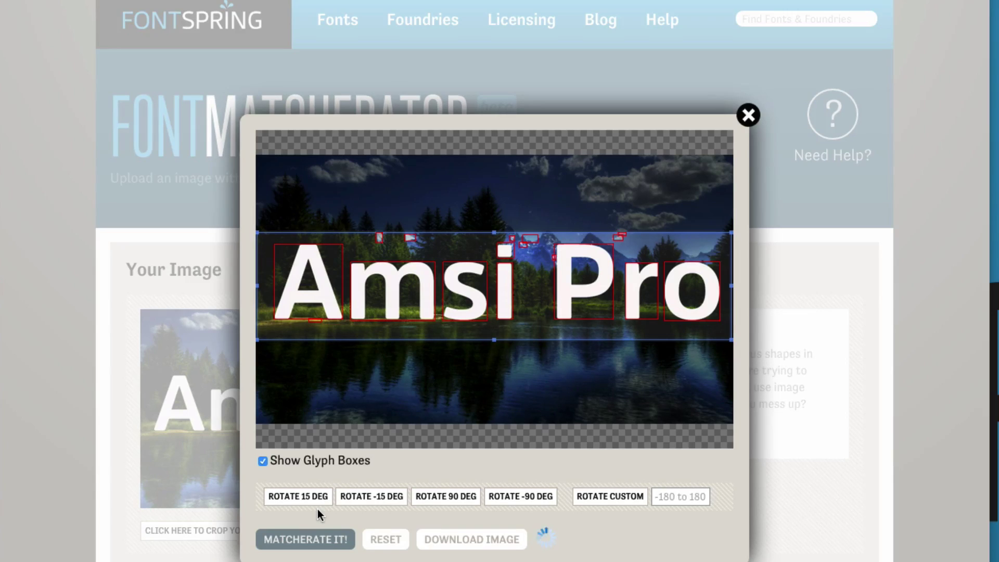
scroll(326, 561, "down", 5)
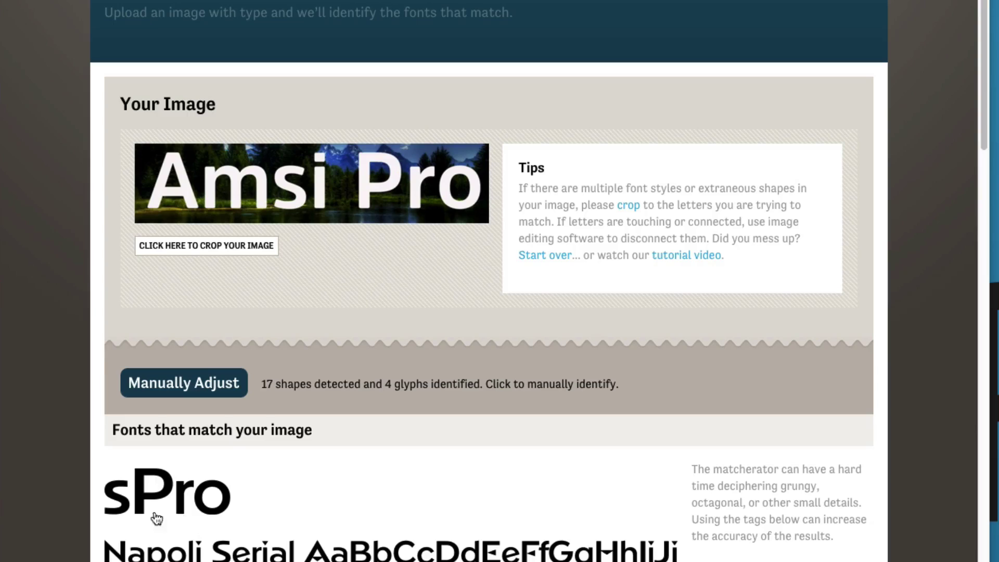
- Open manual adjustment and label the first two shapes as A and m
left_click(180, 381)
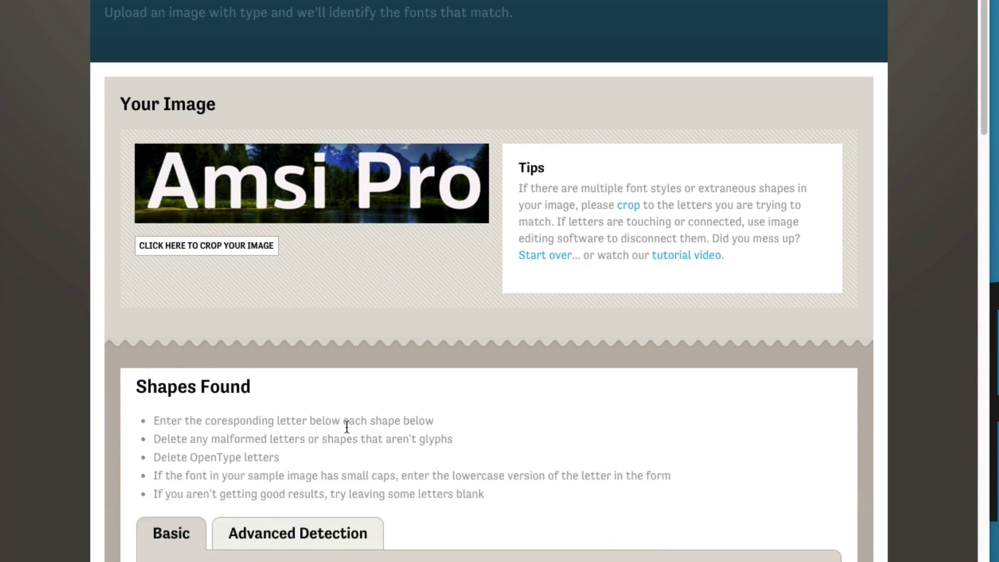
scroll(566, 492, "down", 10)
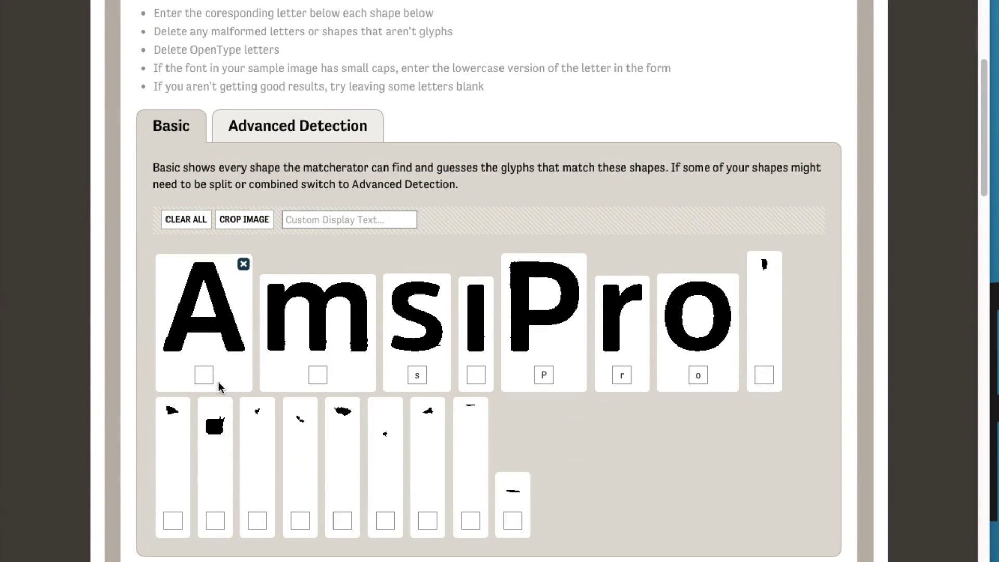
left_click(204, 375)
type("A")
left_click(318, 375)
type("m")
- Scroll through the fonts matching the Amsi Pro sample
scroll(223, 422, "down", 5)
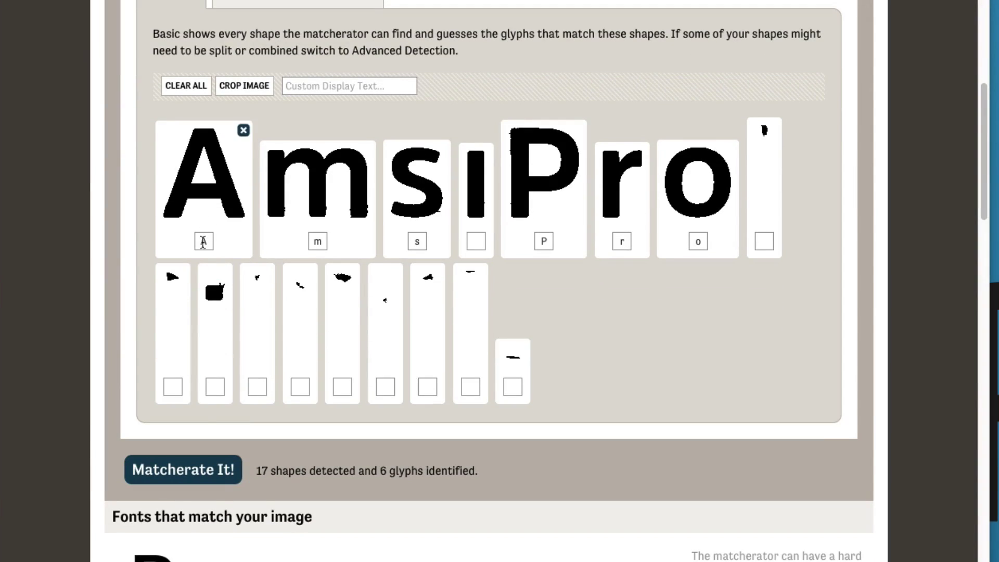
scroll(223, 292, "down", 4)
scroll(489, 281, "down", 8)
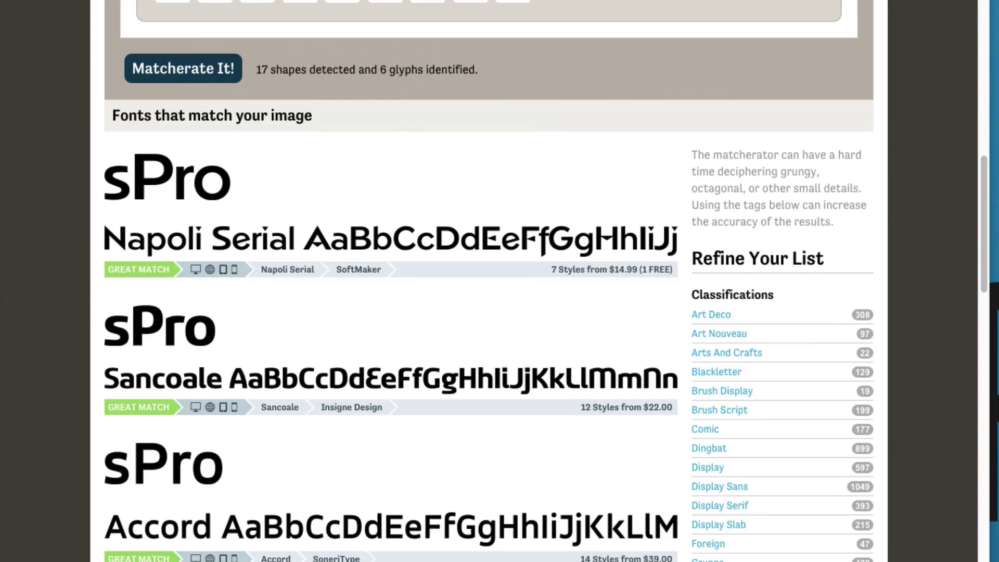
scroll(539, 281, "down", 9)
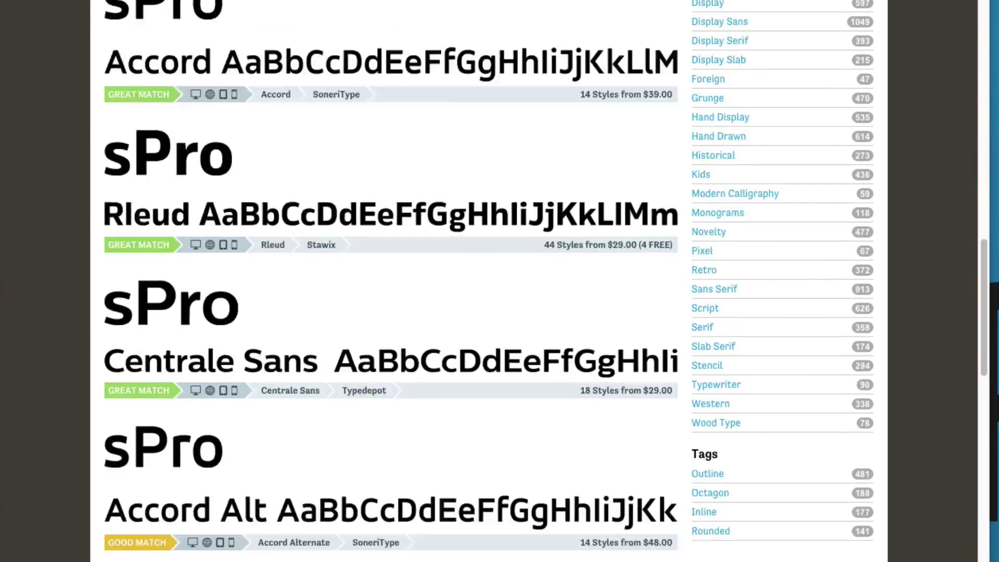
scroll(499, 280, "down", 13)
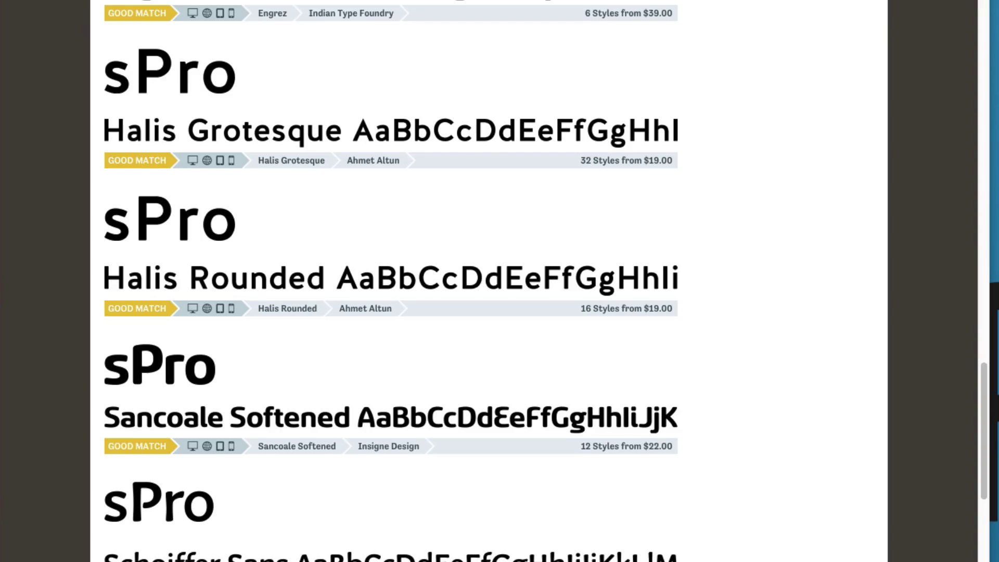
scroll(499, 281, "down", 11)
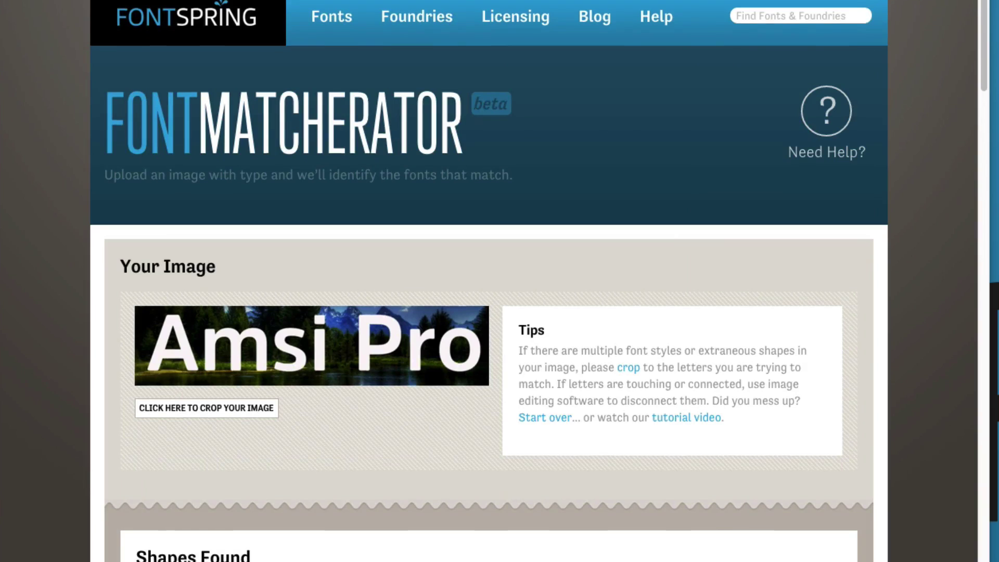
scroll(247, 429, "down", 11)
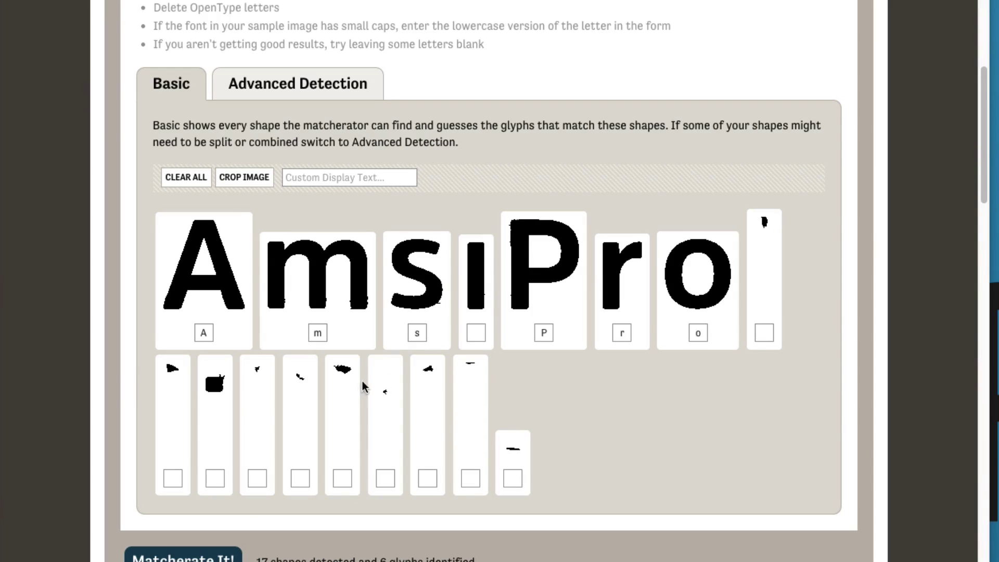
- Remove the stray i and apostrophe shapes and set the custom display text to 'Amsi Pro'
left_click(486, 244)
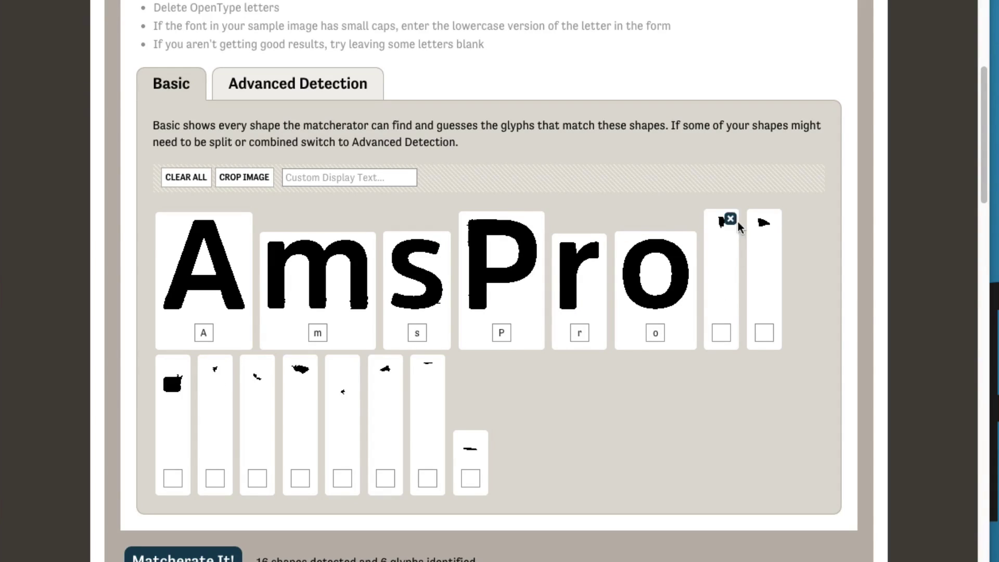
left_click(730, 219)
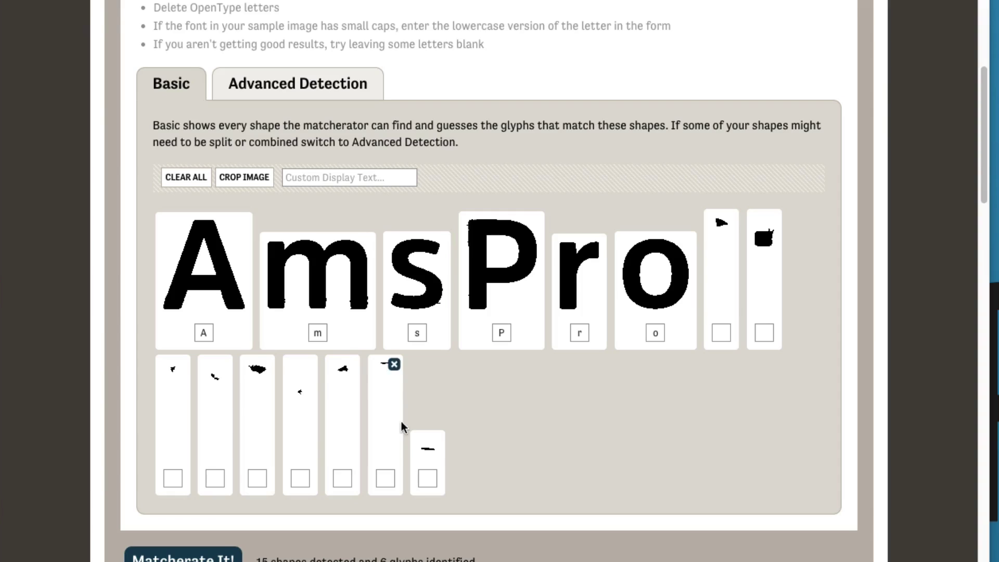
left_click(328, 179)
type("Amsi")
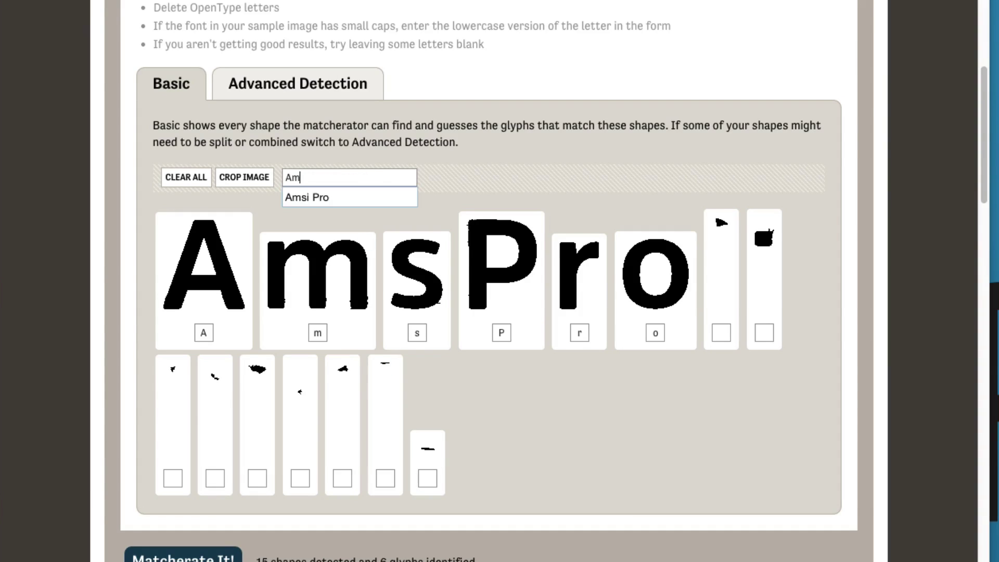
key("BackSpace")
type("i Pro")
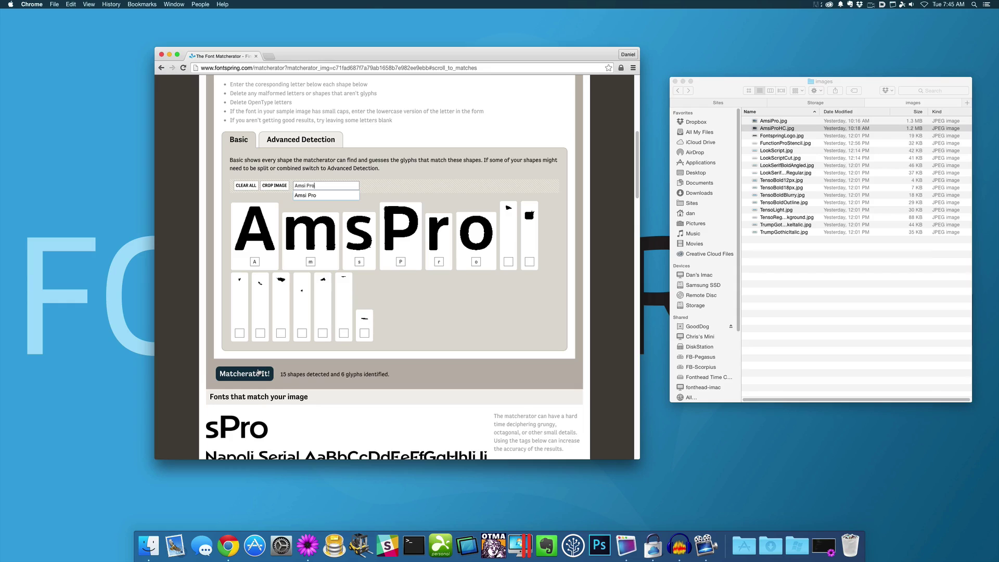
- Rematch so Amsi Pro tops the results, then select FunctionProStencil.jpg in Finder
left_click(187, 553)
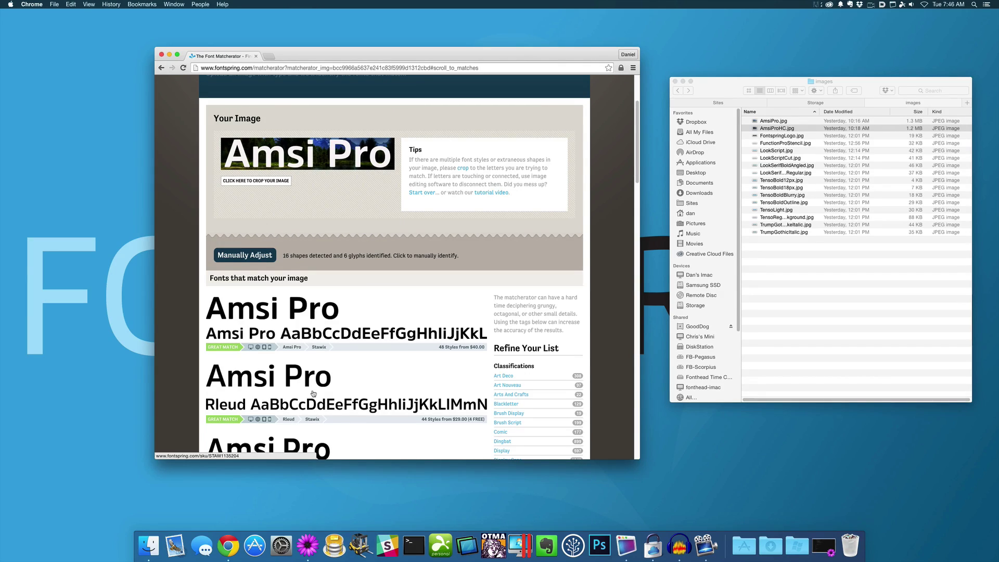
left_click(785, 147)
left_click(784, 143)
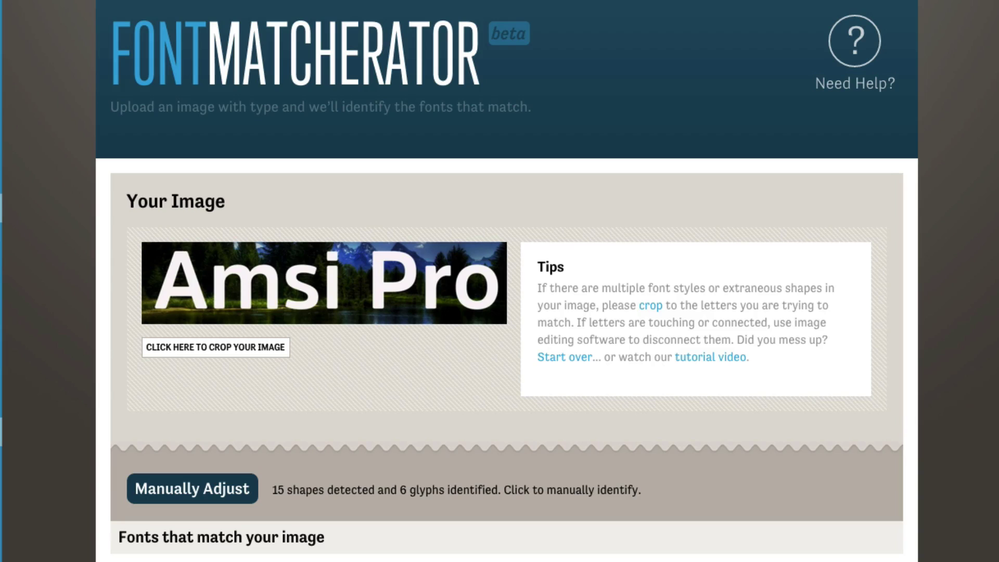
- Preview FunctionProStencil.jpg and upload it to the Matcherator
key("space")
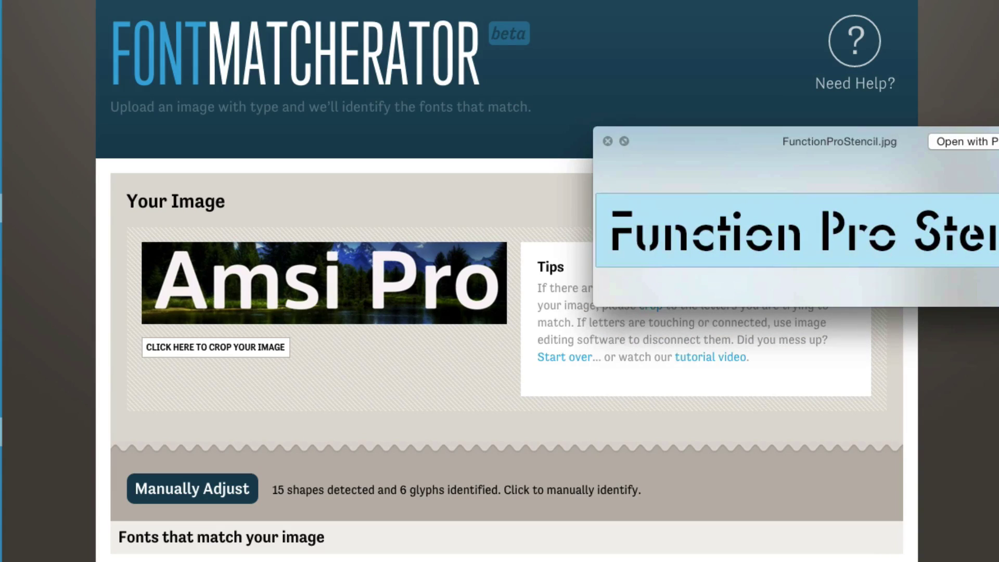
key("space")
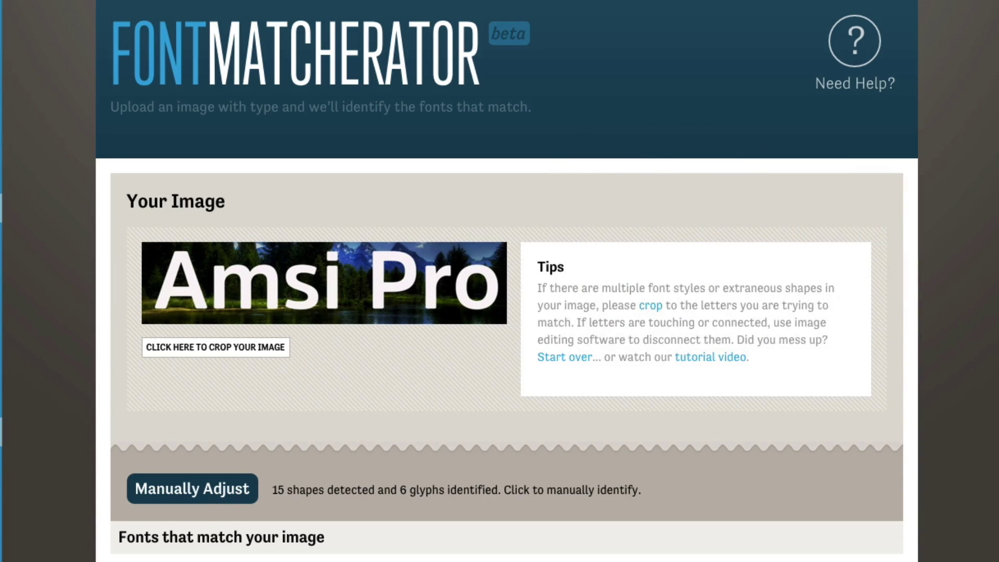
mouse_move(395, 291)
left_mouse_down()
mouse_move(357, 329)
mouse_move(384, 286)
left_mouse_up()
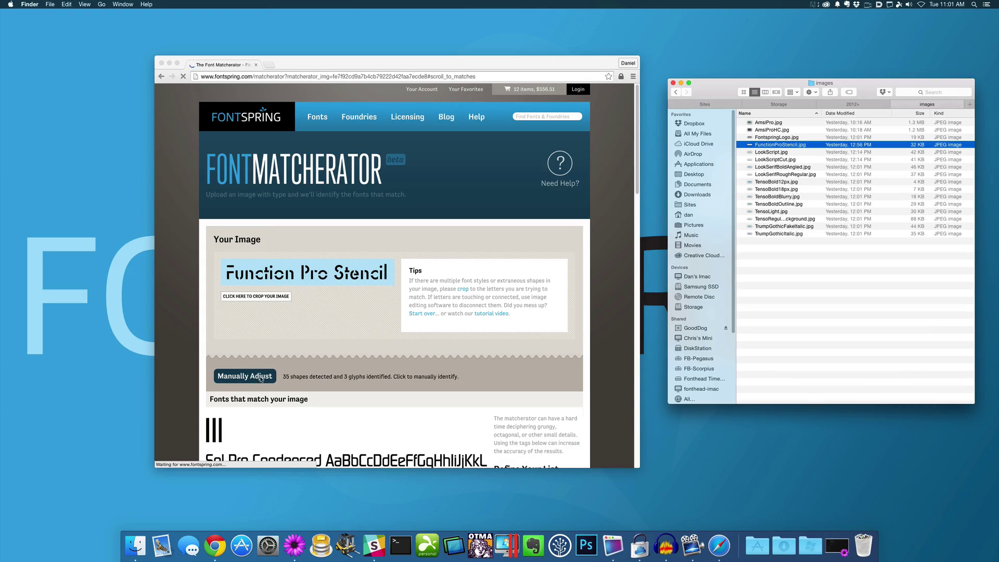
- Switch to Advanced Detection, relabel the seventh shape from c to o, and rematch
left_click(261, 377)
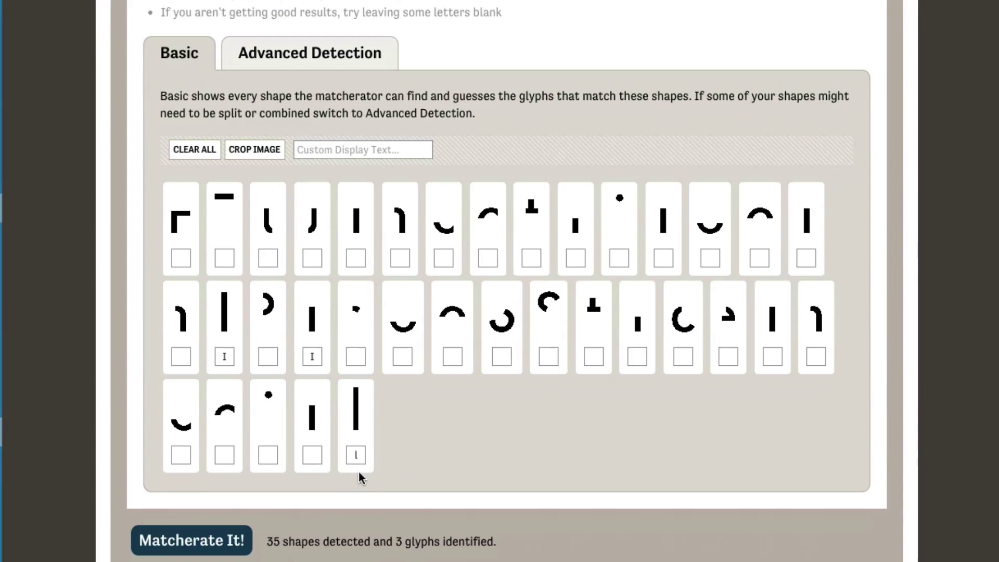
left_click(338, 60)
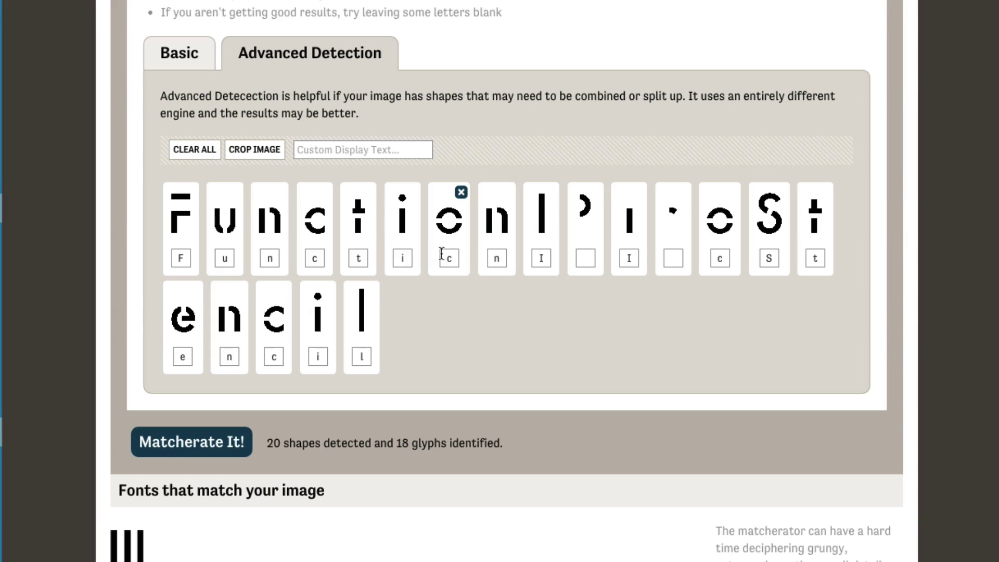
left_click(459, 256)
type("o")
left_click(191, 442)
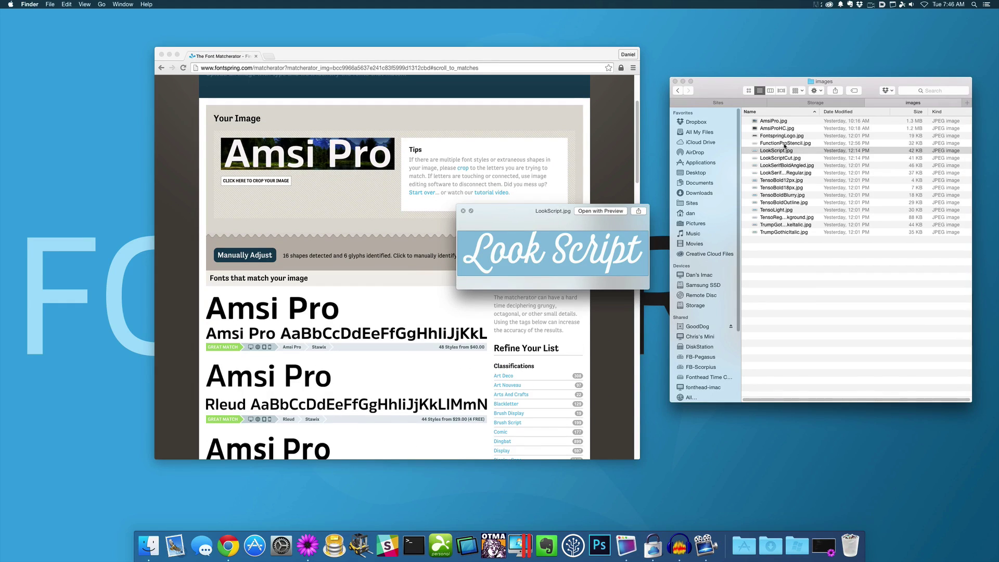
- Preview through to LookSerifBoldAngled.jpg and upload it, getting Core Slab M as top match
key("Down")
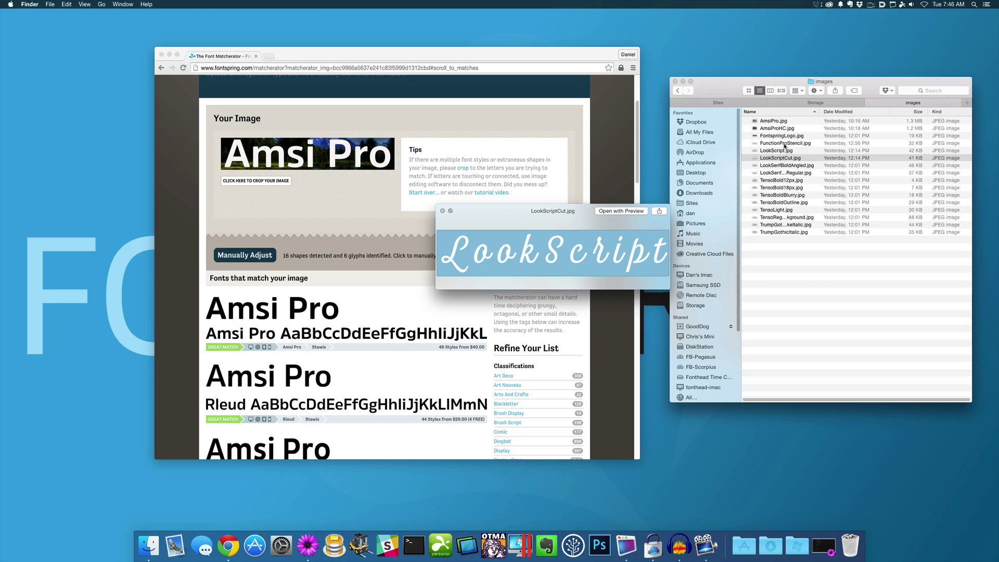
key("Down")
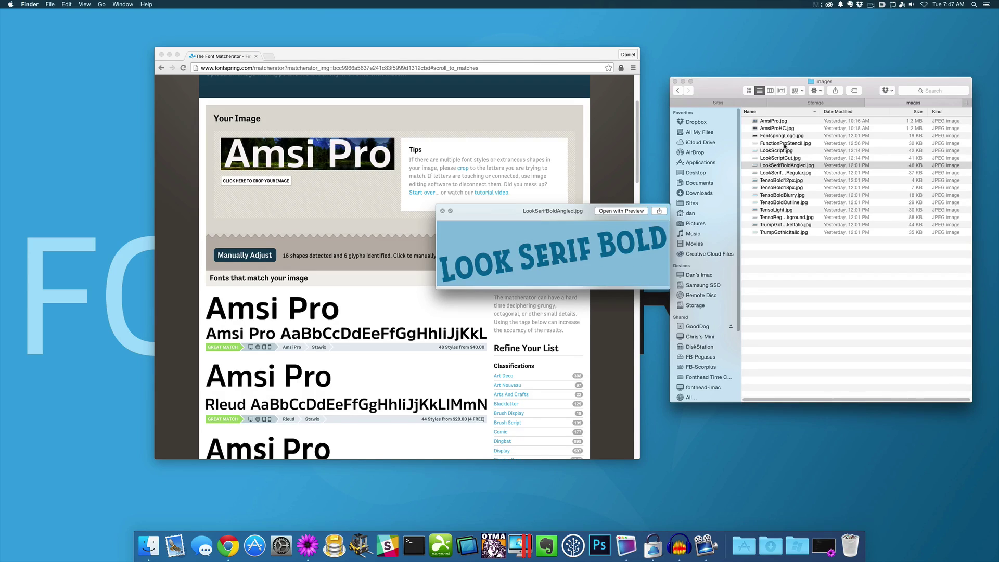
key("space")
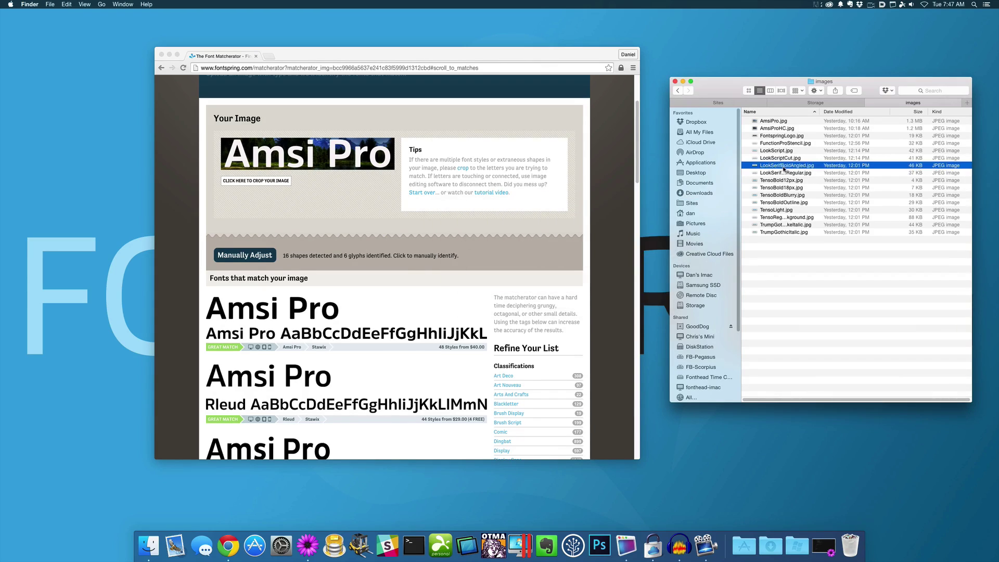
left_click_drag(785, 166, 316, 156)
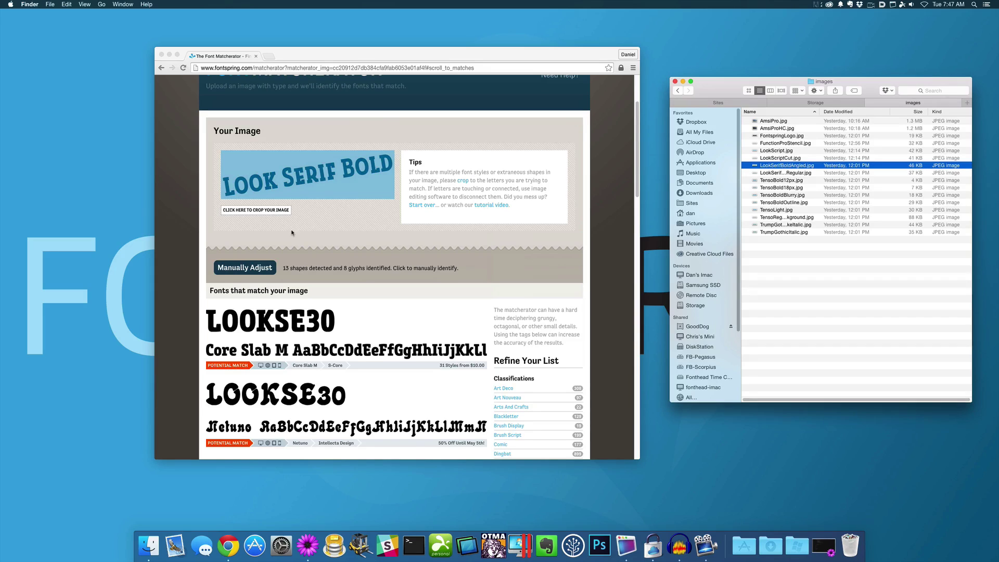
scroll(294, 232, "down", 10)
scroll(296, 232, "up", 15)
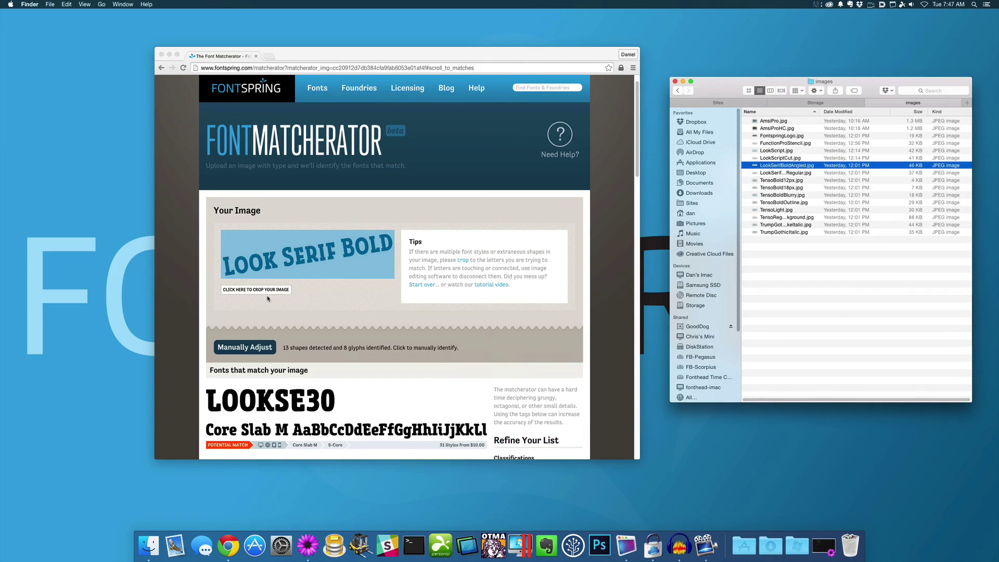
- Rotate the Look Serif Bold image 8 degrees, crop to its text, rematch, and open glyph editing
left_click(267, 292)
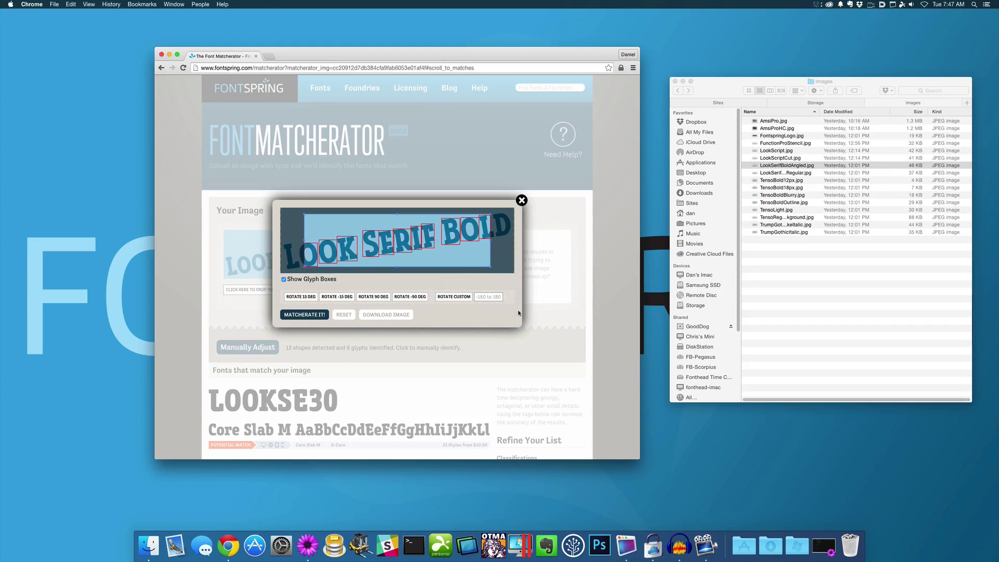
left_click(487, 297)
type("8")
left_click(450, 299)
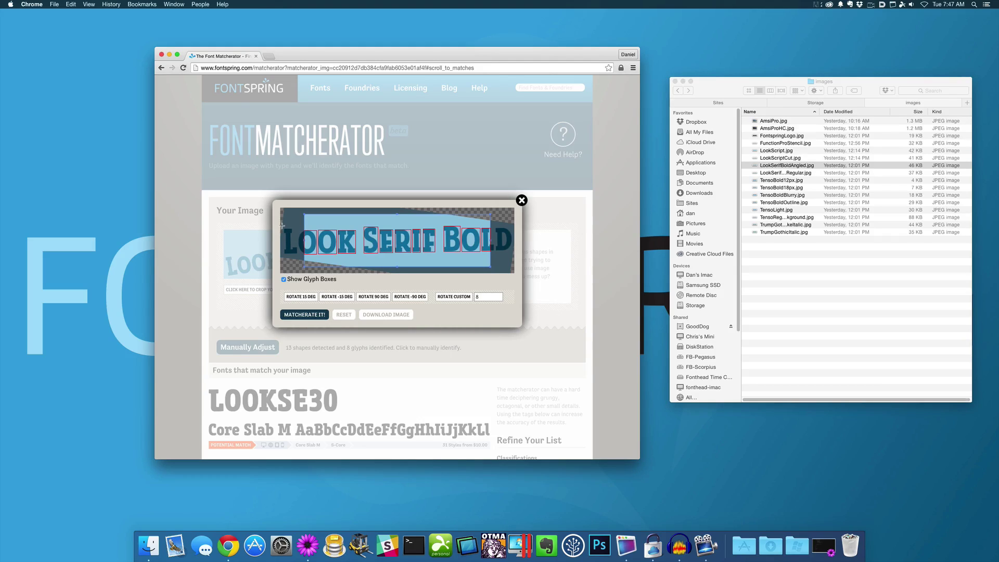
left_click_drag(281, 225, 512, 257)
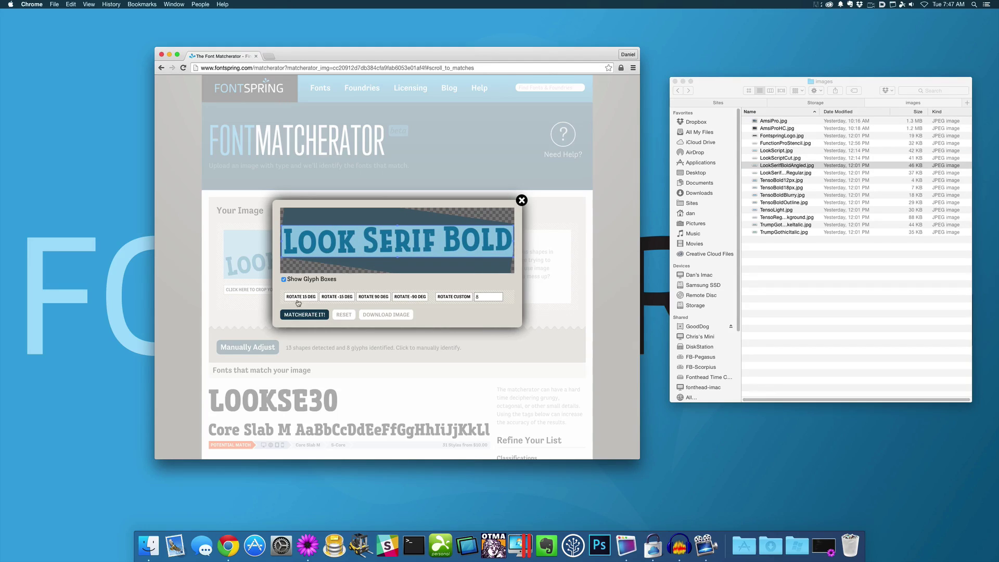
left_click(305, 314)
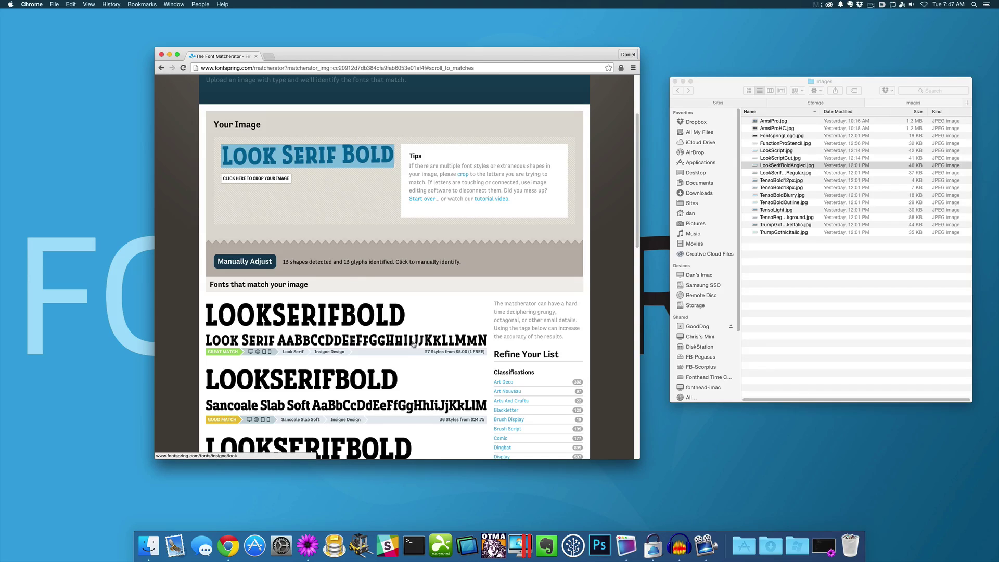
left_click(244, 261)
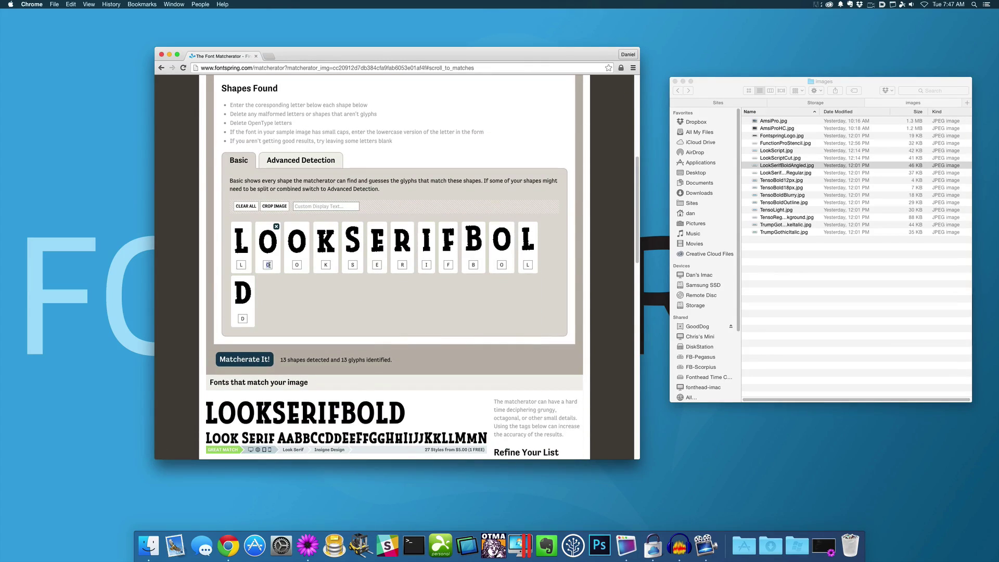
- Clear the guessed glyphs and relabel the first five shapes as L, o, o, k, S
left_click(246, 206)
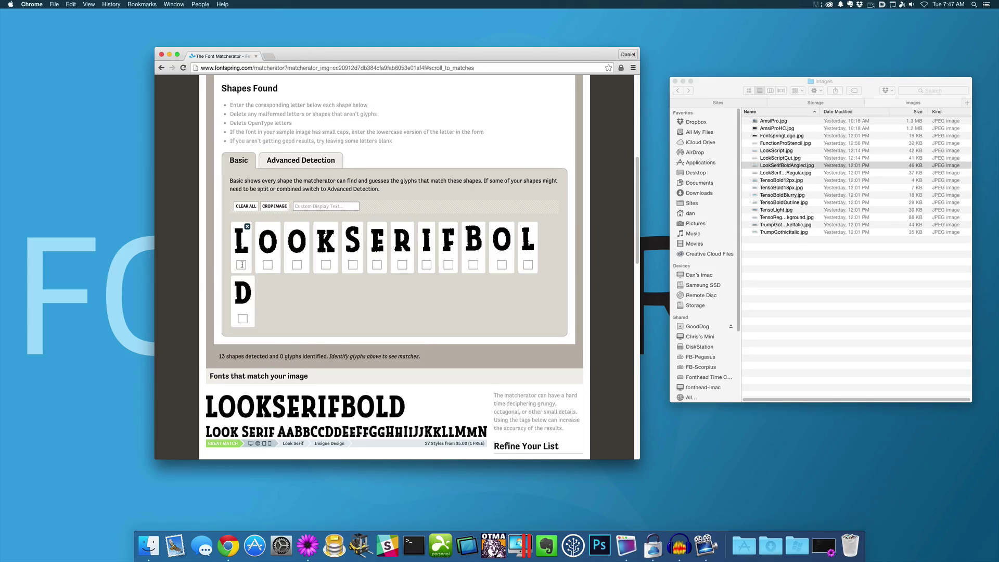
left_click(241, 264)
type("L")
key("Tab")
type("o")
key("Tab")
type("o")
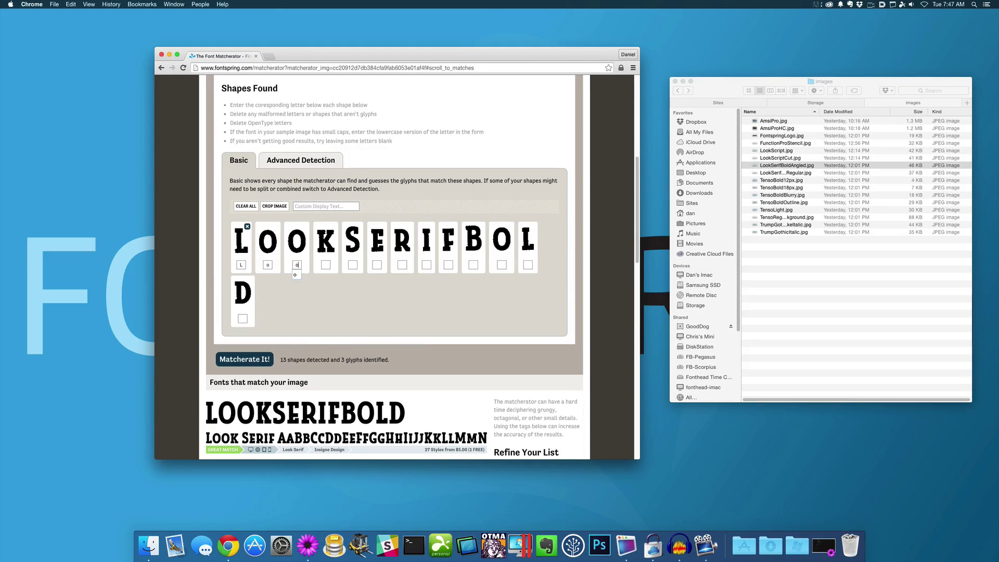
key("Tab")
type("S")
- Select TensoBold12px.jpg in Finder and show it in Quick Look
scroll(395, 260, "up", 1)
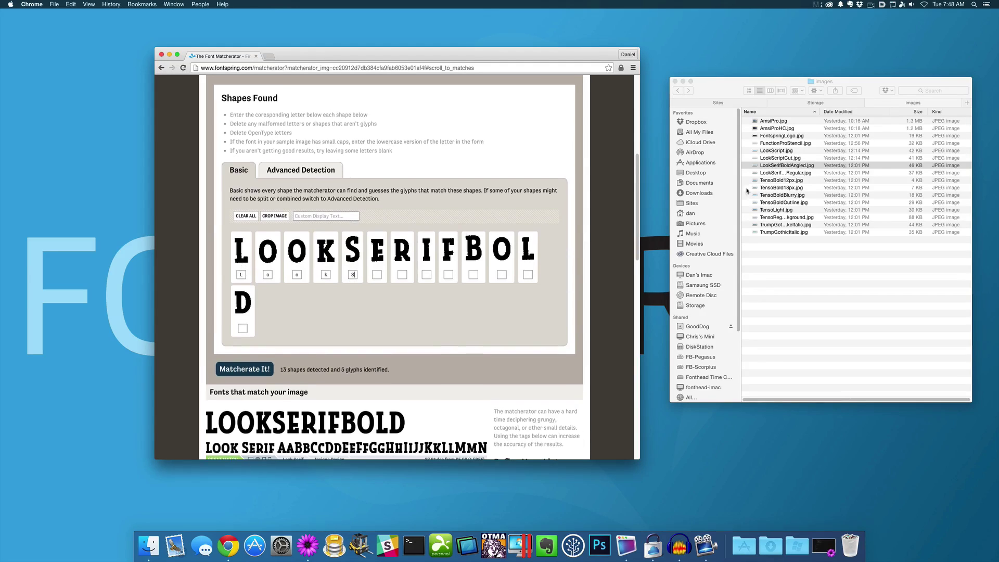
left_click(777, 178)
left_click(779, 180)
key("space")
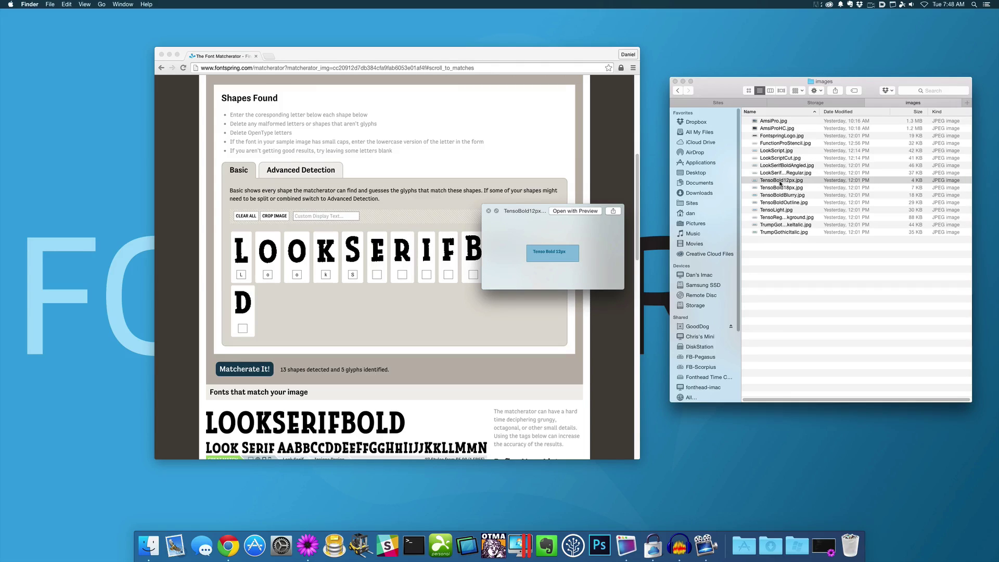
- Match the small-pixel Tenso Bold images, review the results listing Tenso, then preview TensoBoldBlurry.jpg
left_click_drag(780, 183, 314, 140)
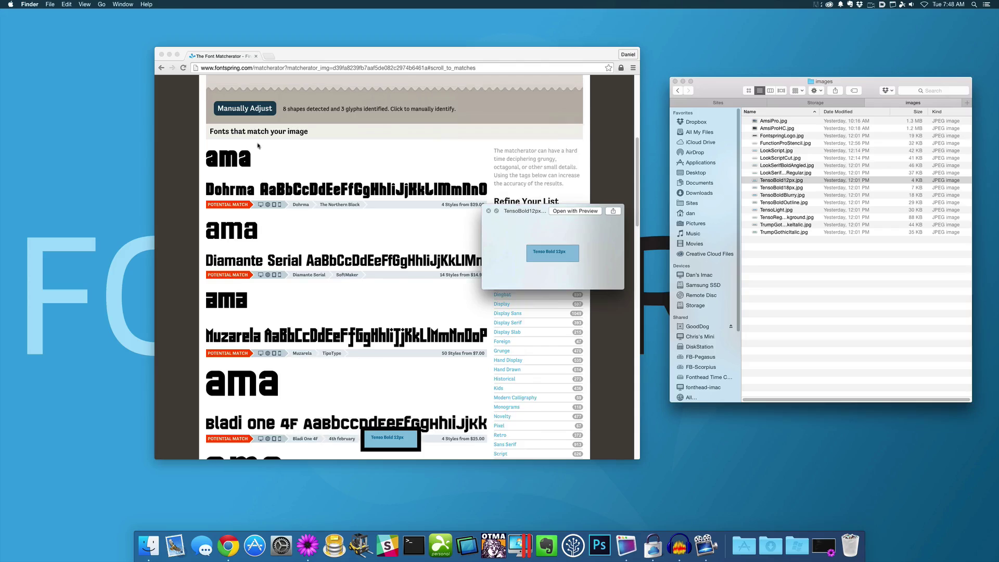
left_click(244, 108)
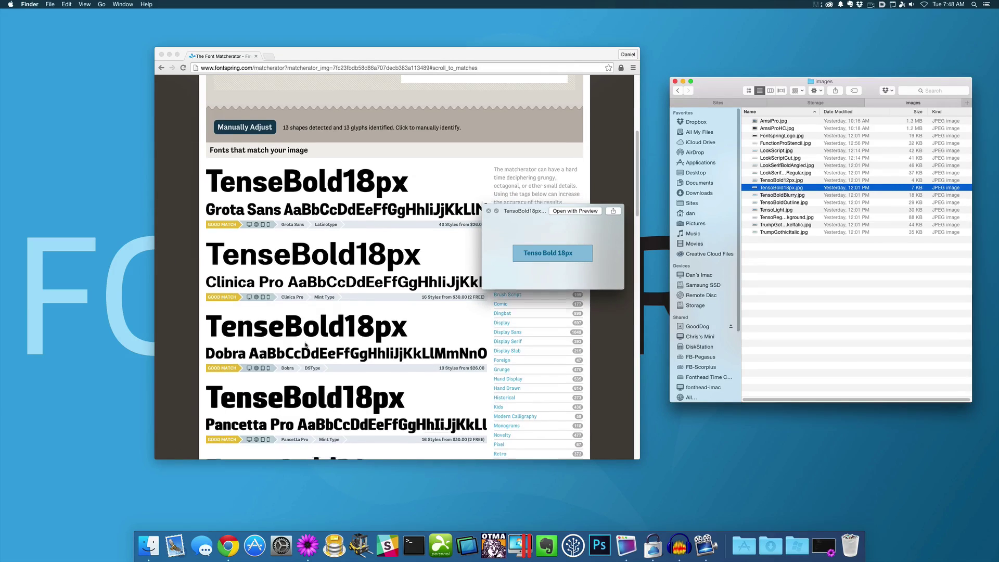
scroll(306, 344, "down", 10)
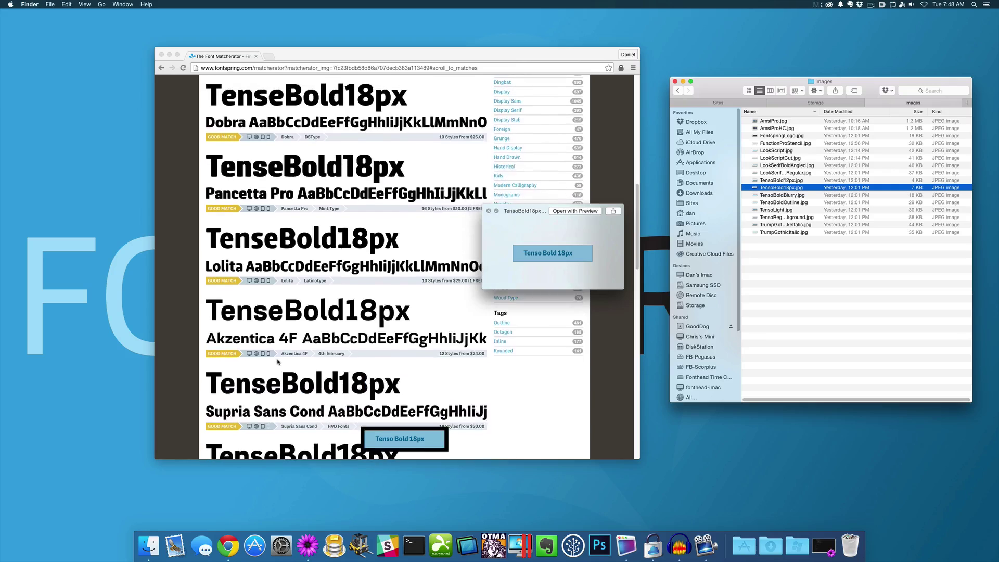
scroll(278, 361, "down", 7)
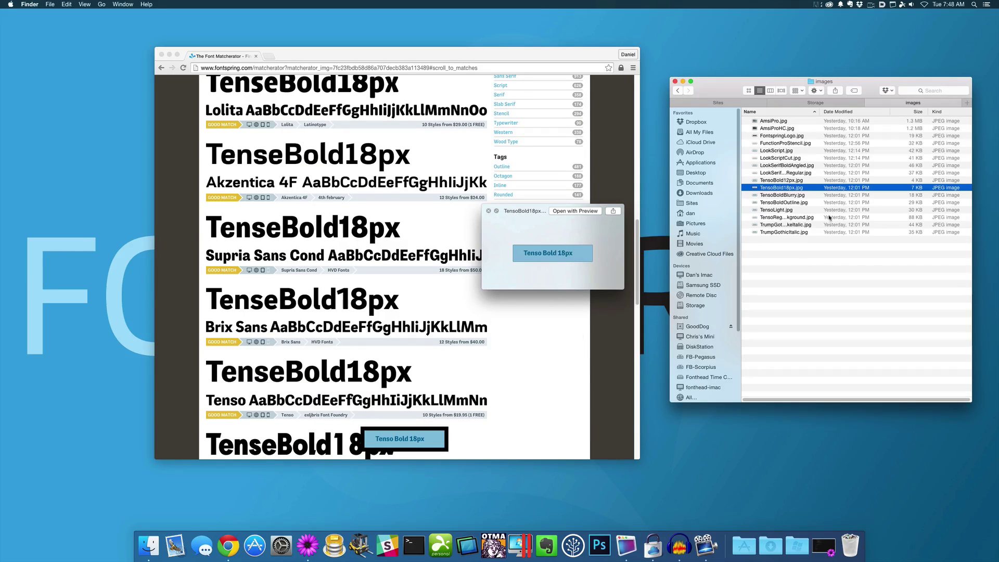
left_click(782, 196)
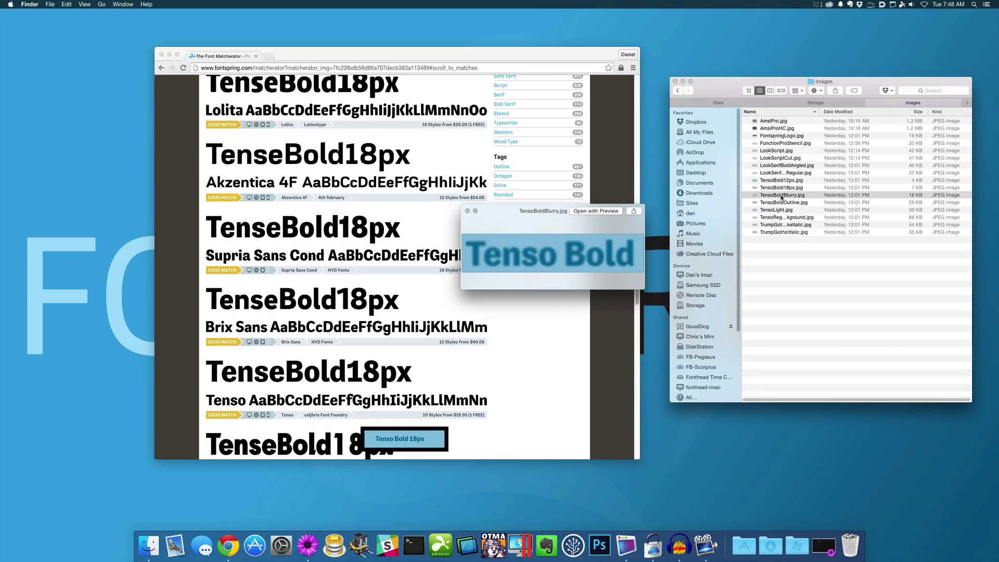
- Preview TensoBoldOutline.jpg, TensoLight.jpg and TensoRegularWithBackground.jpg in turn
left_click(782, 197)
left_click(782, 203)
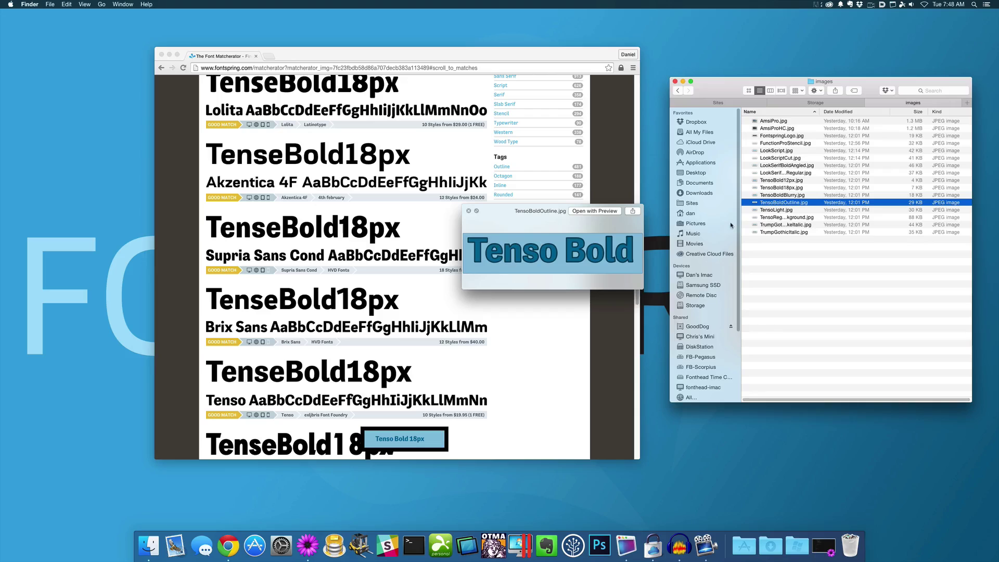
left_click(770, 211)
left_click(775, 219)
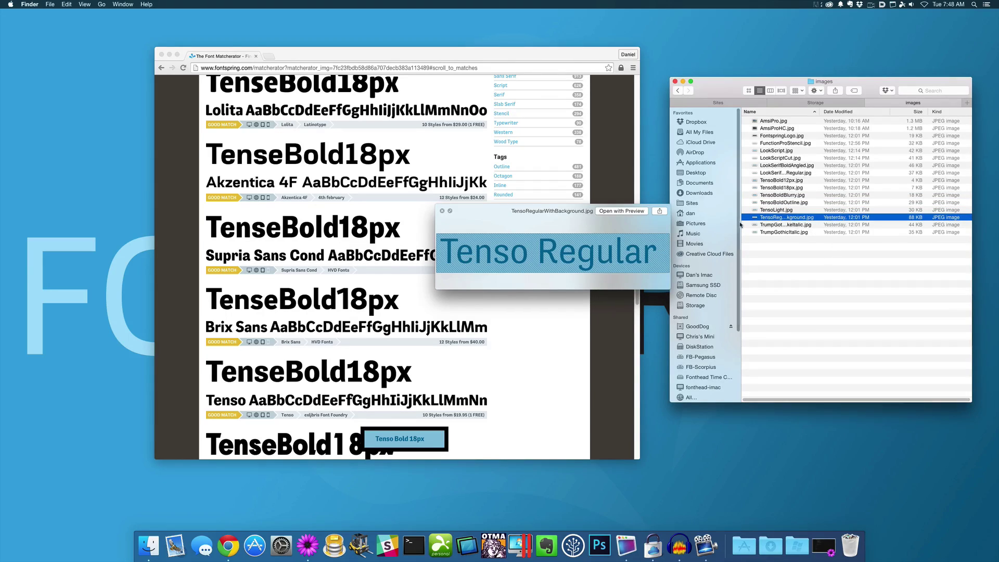
scroll(280, 217, "up", 10)
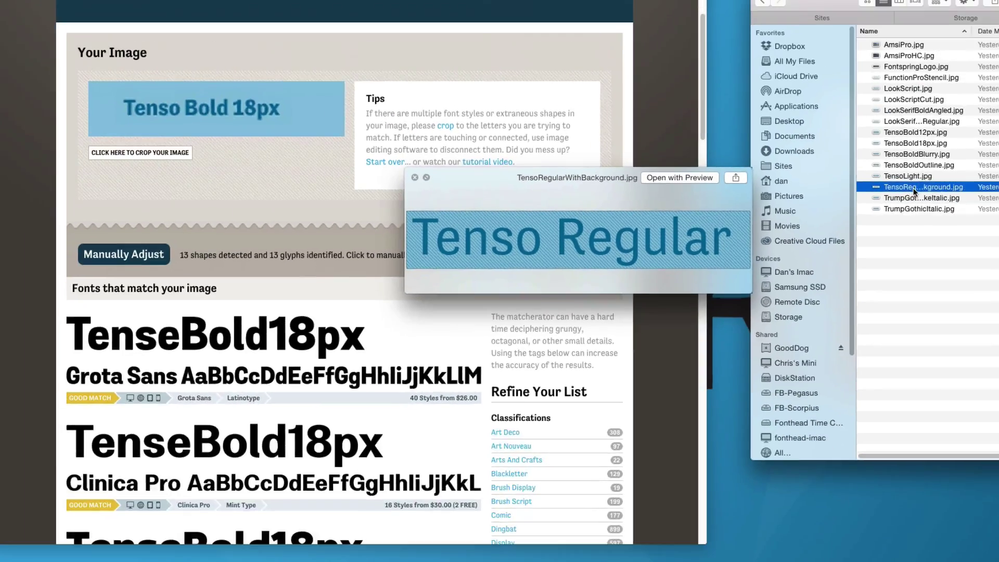
- Match TensoRegularWithBackground.jpg, confirm Tenso as the top match, and open Manually Adjust
left_click_drag(913, 189, 224, 126)
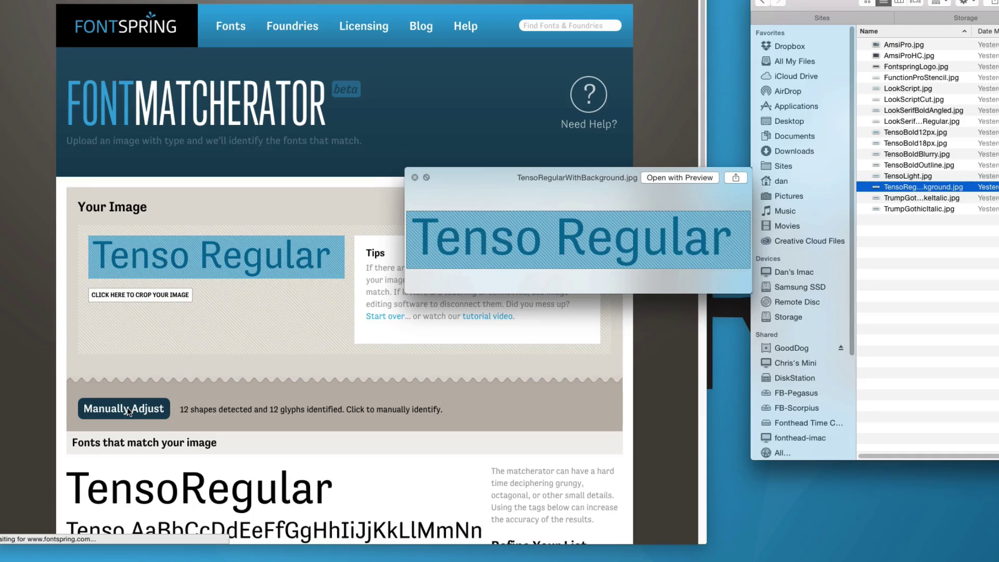
left_click(136, 417)
scroll(151, 312, "down", 10)
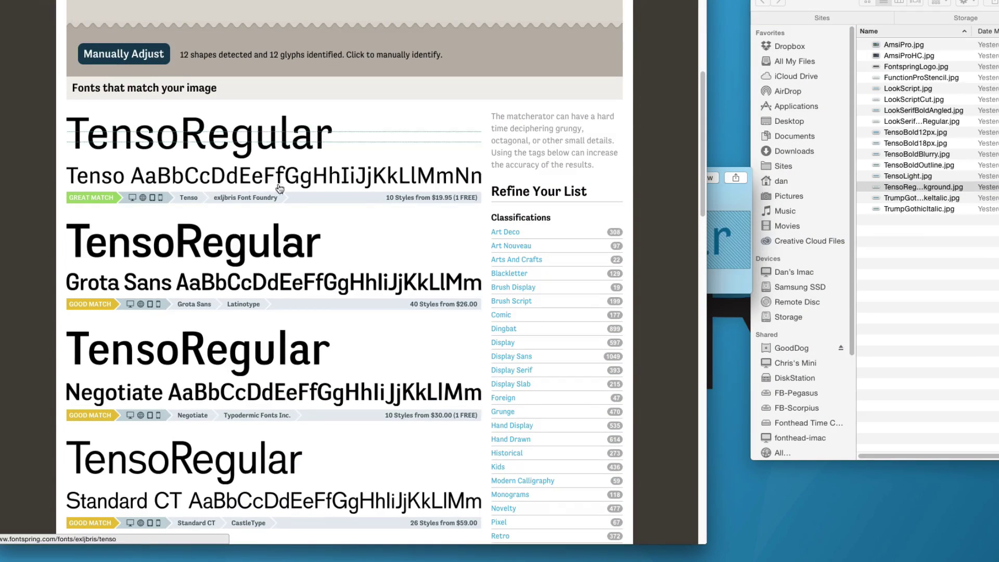
left_click(140, 55)
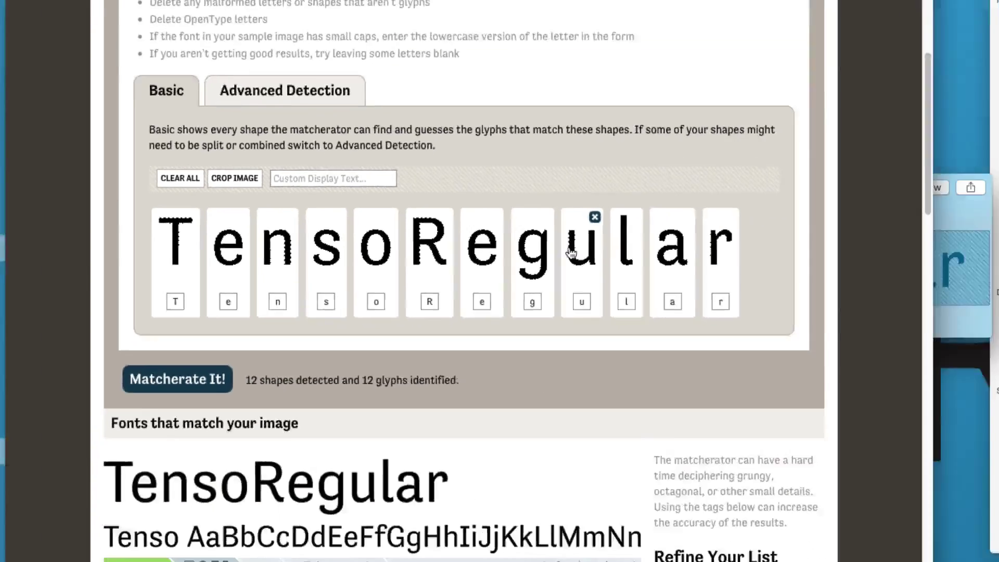
- Upload AmsiProHC.jpg, crop it to the words Amsi Pro, and run the match
left_click(777, 129)
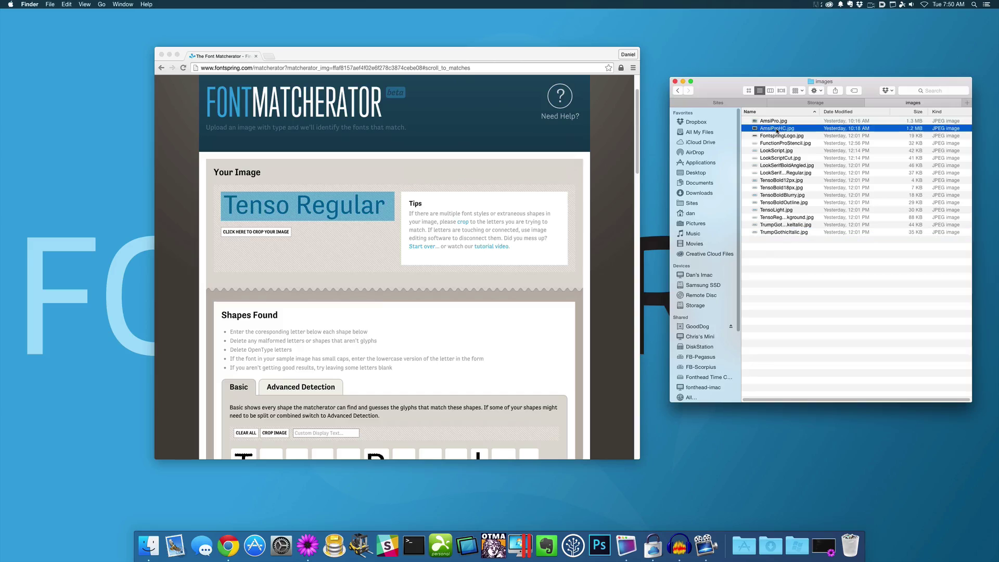
left_click_drag(777, 130, 335, 210)
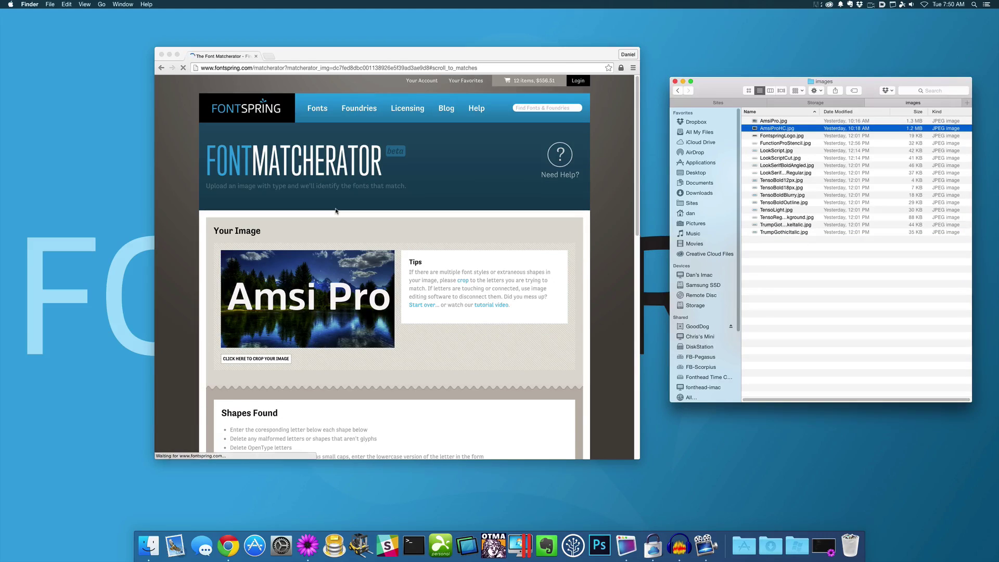
left_click(271, 359)
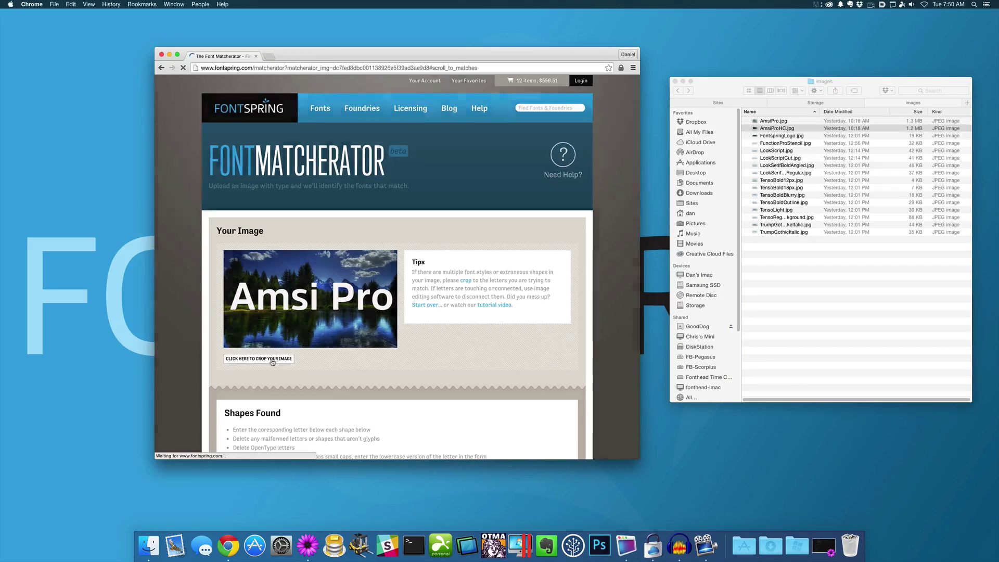
left_click_drag(425, 260, 512, 260)
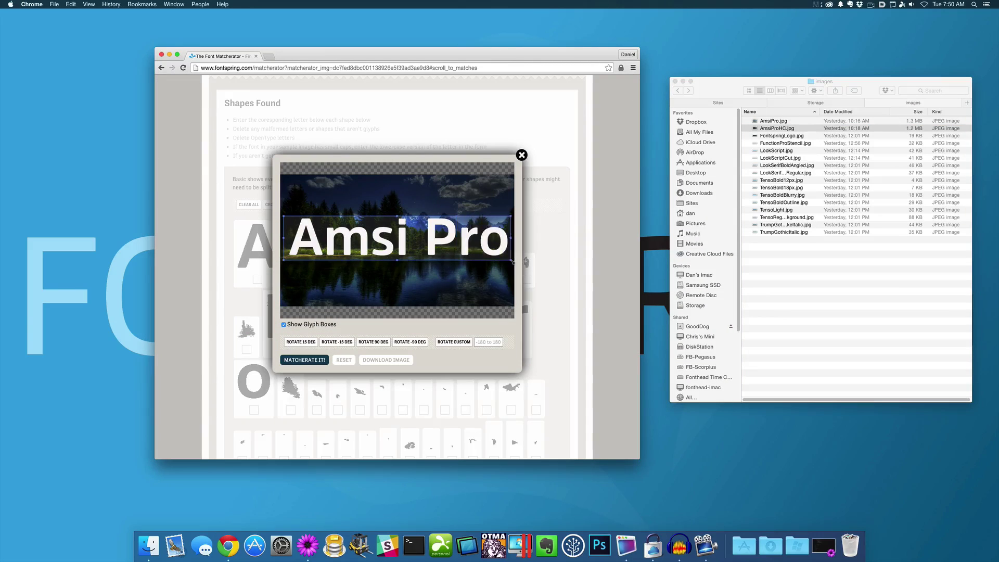
left_click(309, 359)
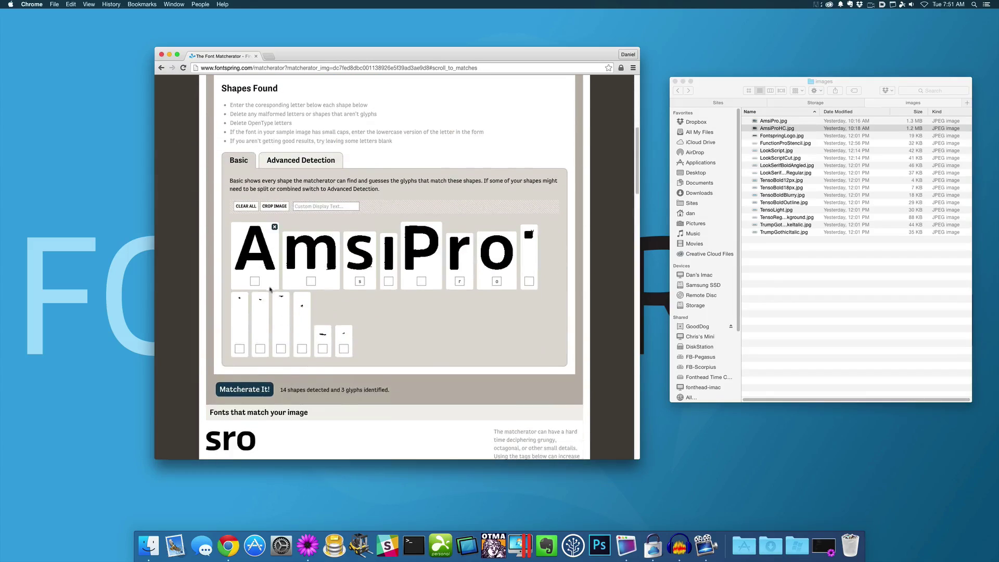
- Label the m and P glyphs and rerun the match
left_click(312, 281)
type("m")
type("P")
key("Tab")
left_click(263, 395)
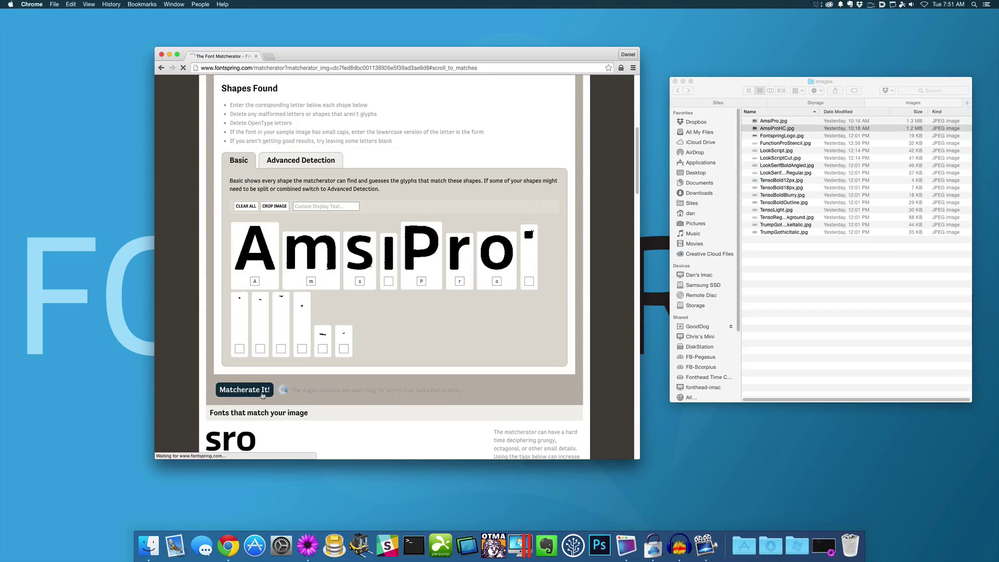